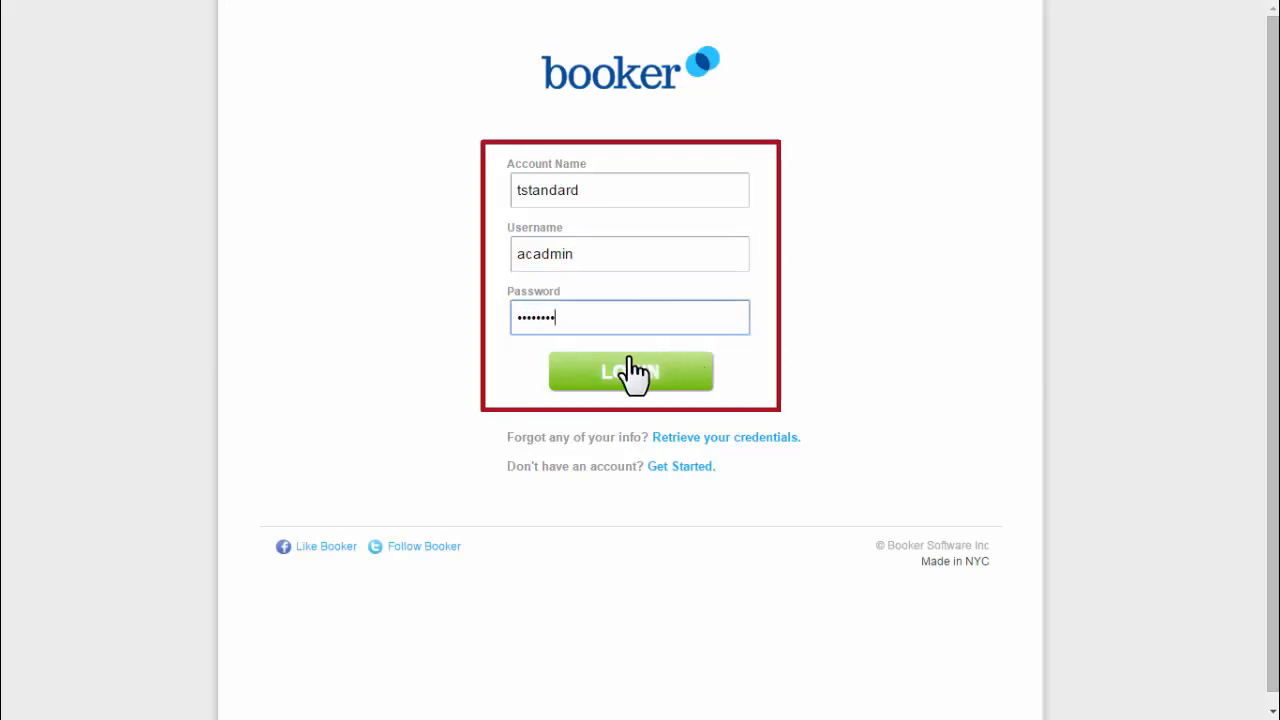
- Log in with the entered account credentials and open the list of all reports
{"action": "left_click", "coordinate": [630, 376]}
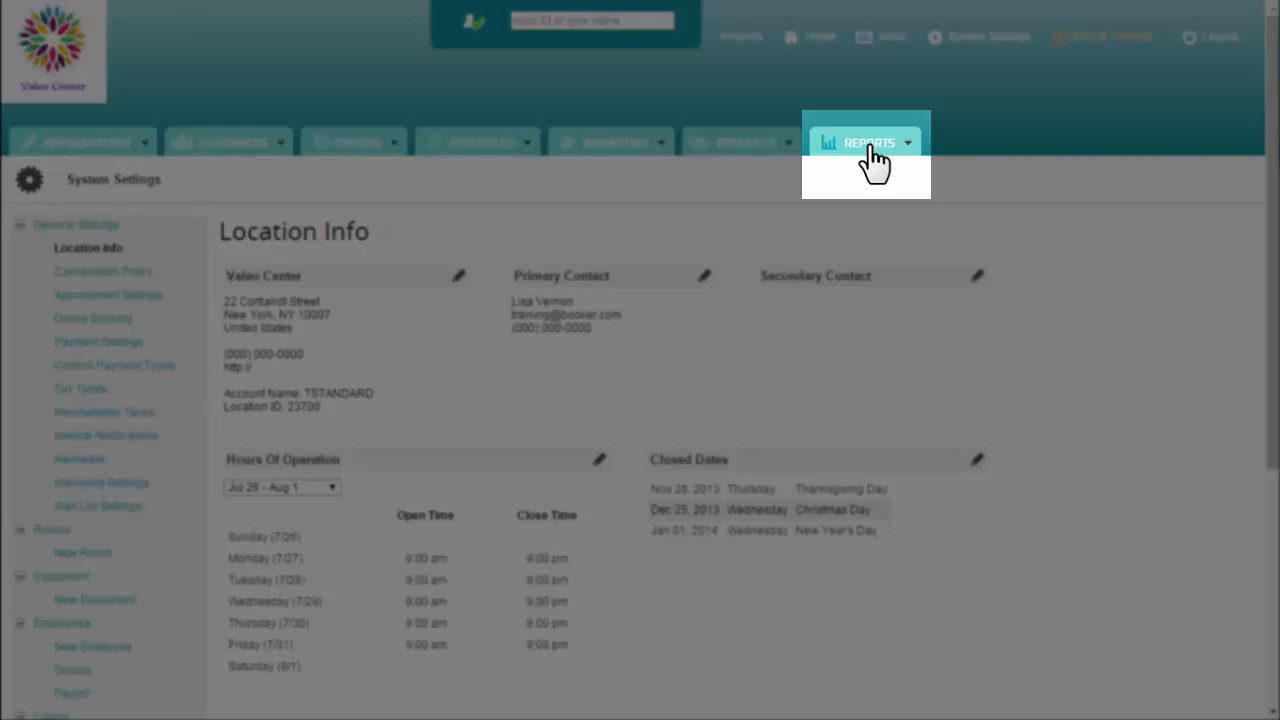
{"action": "left_click", "coordinate": [871, 158]}
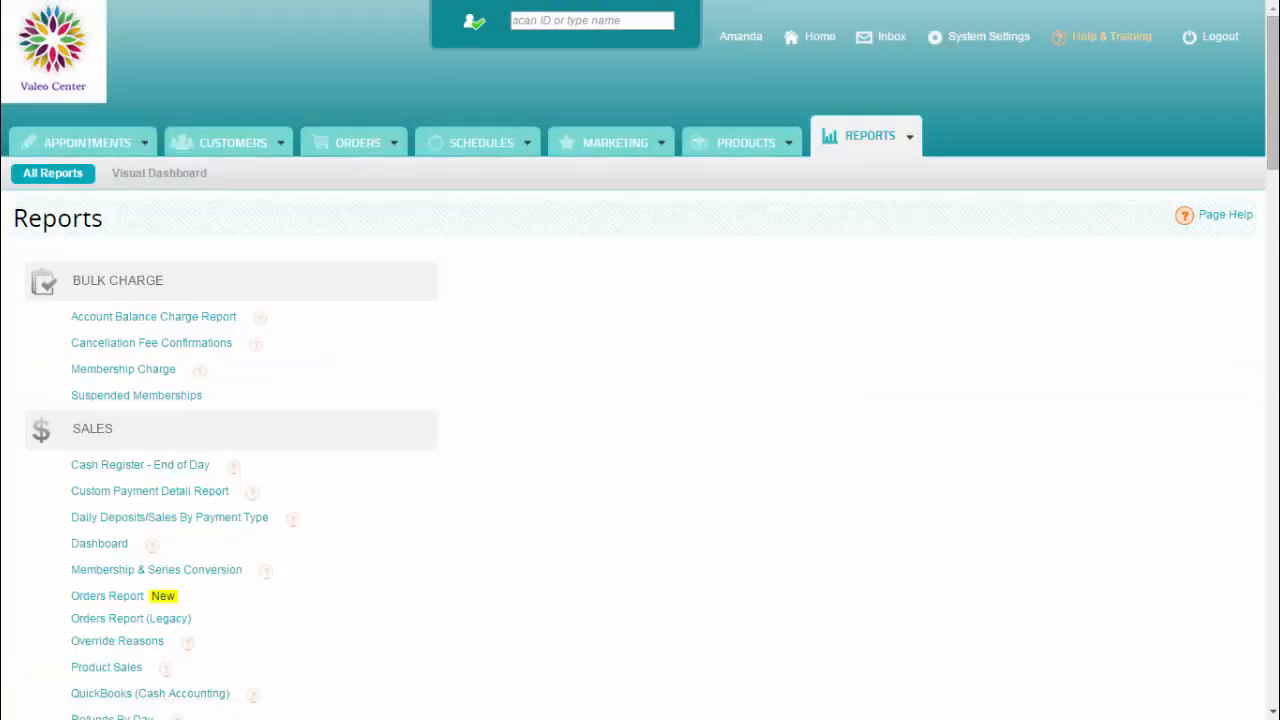
- Read the help description of the Cash Register - End of Day report in the Sales section and close it
{"action": "scroll", "coordinate": [640, 400], "scroll_direction": "down", "scroll_amount": 3}
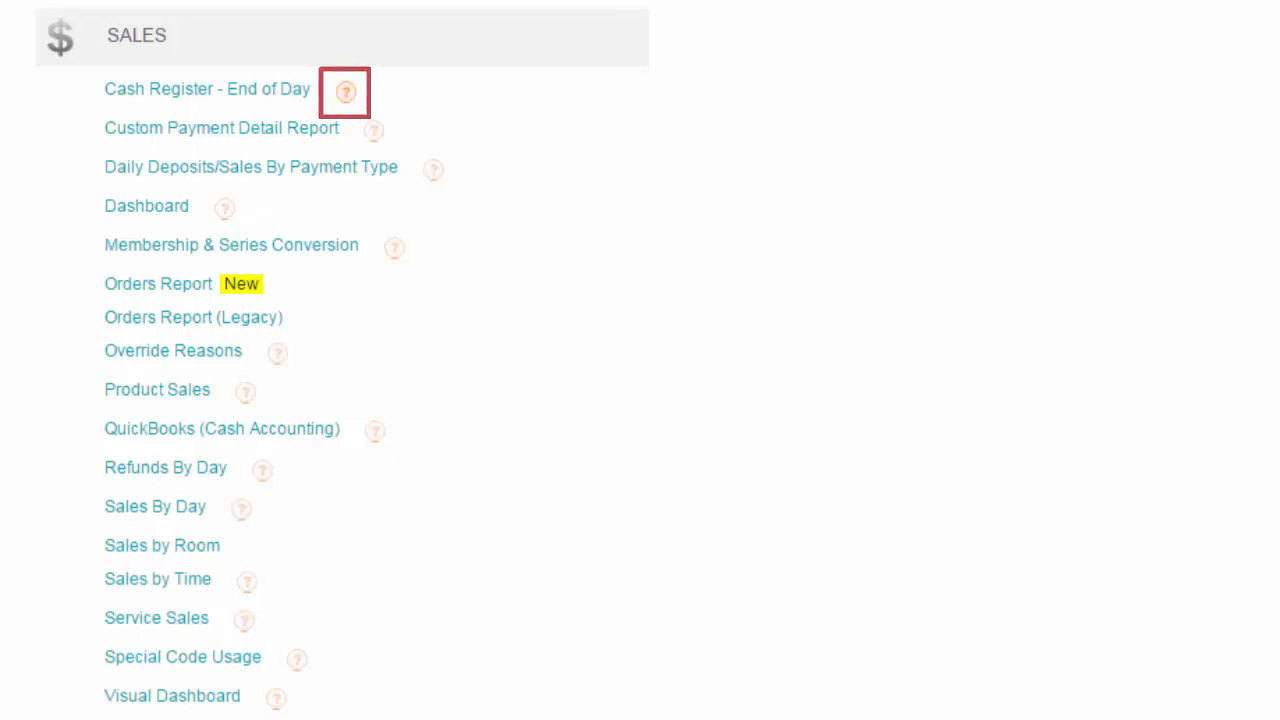
{"action": "left_click", "coordinate": [344, 94]}
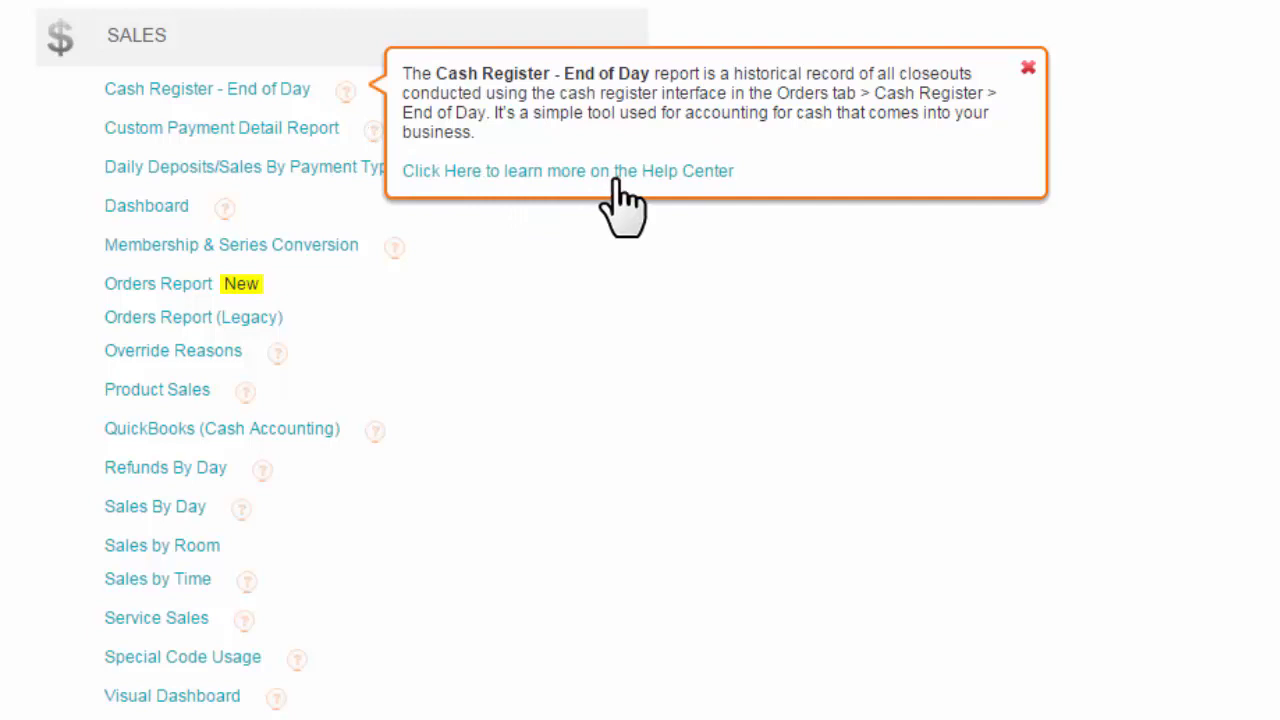
{"action": "left_click", "coordinate": [1028, 72]}
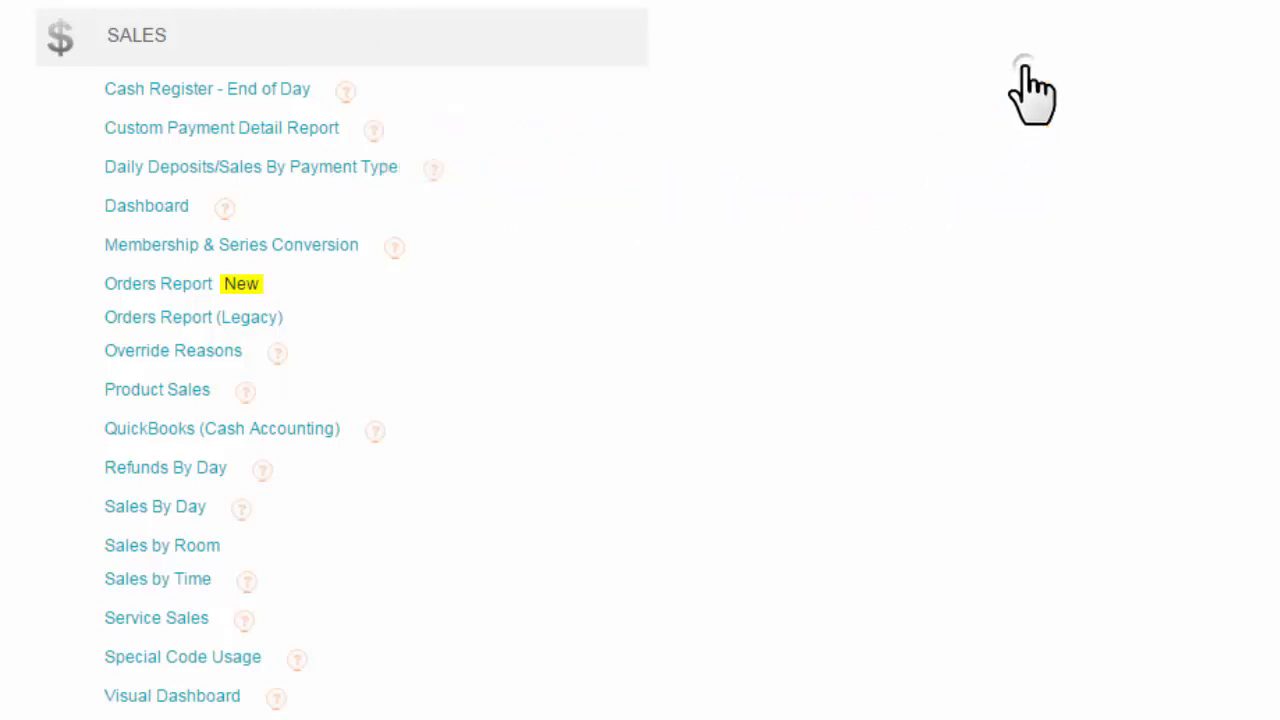
- Generate the Cash Register - End of Day report for Last Week and open its export options
{"action": "left_click", "coordinate": [212, 92]}
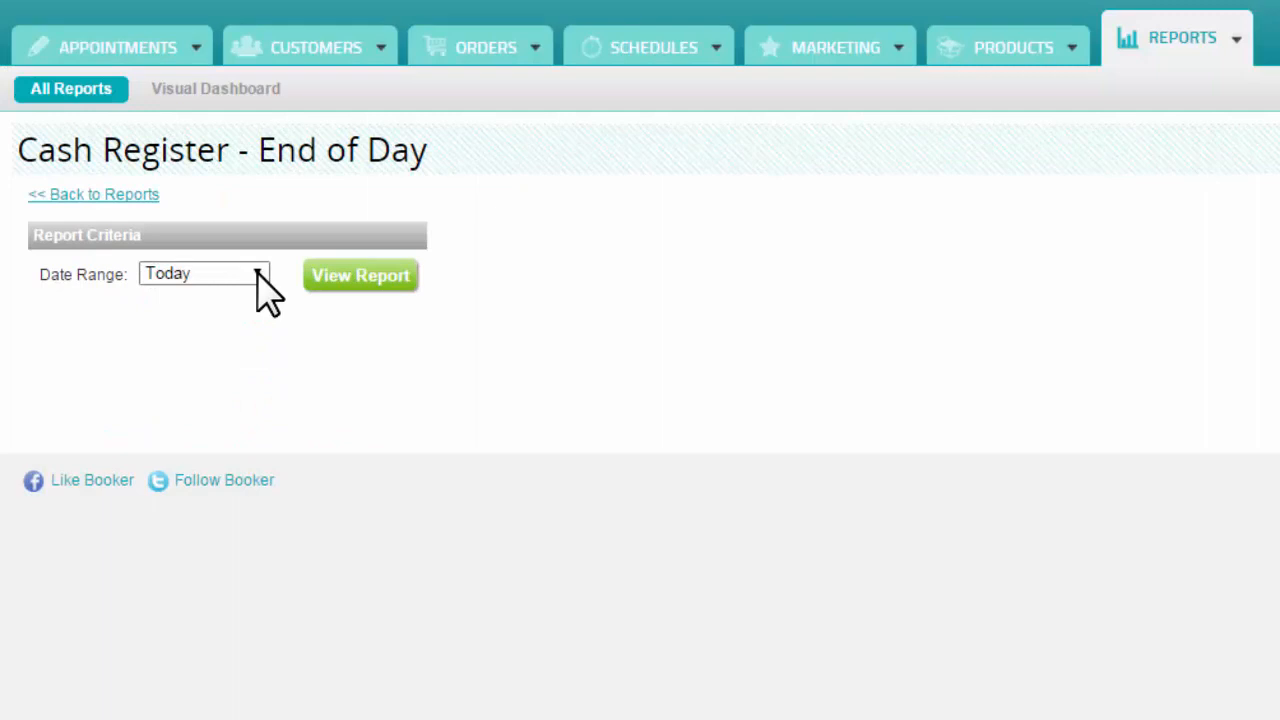
{"action": "left_click", "coordinate": [257, 273]}
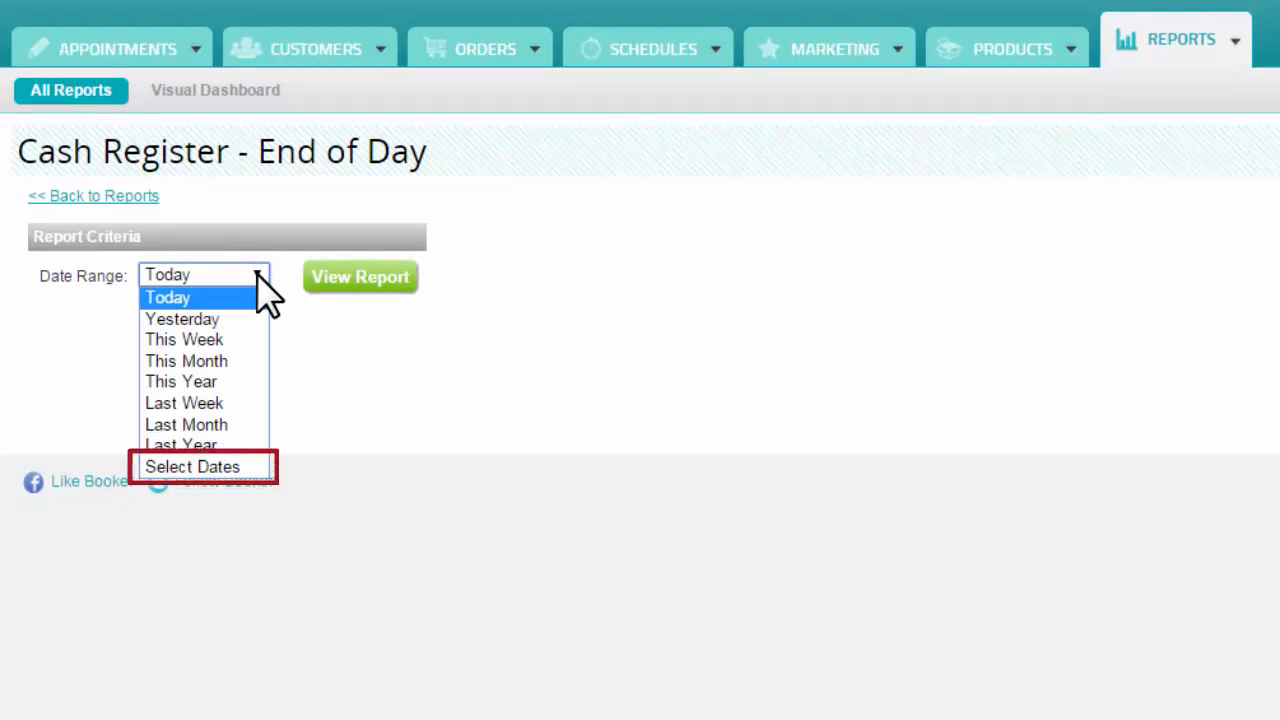
{"action": "left_click", "coordinate": [251, 402]}
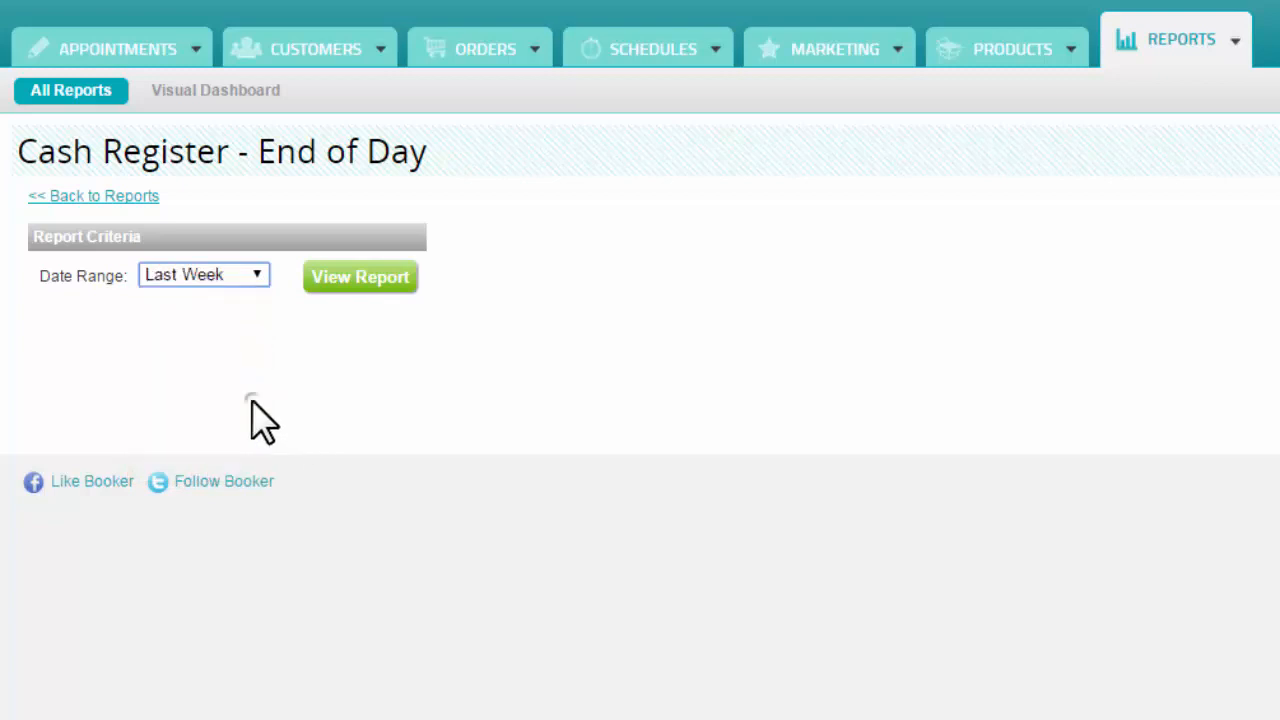
{"action": "left_click", "coordinate": [367, 279]}
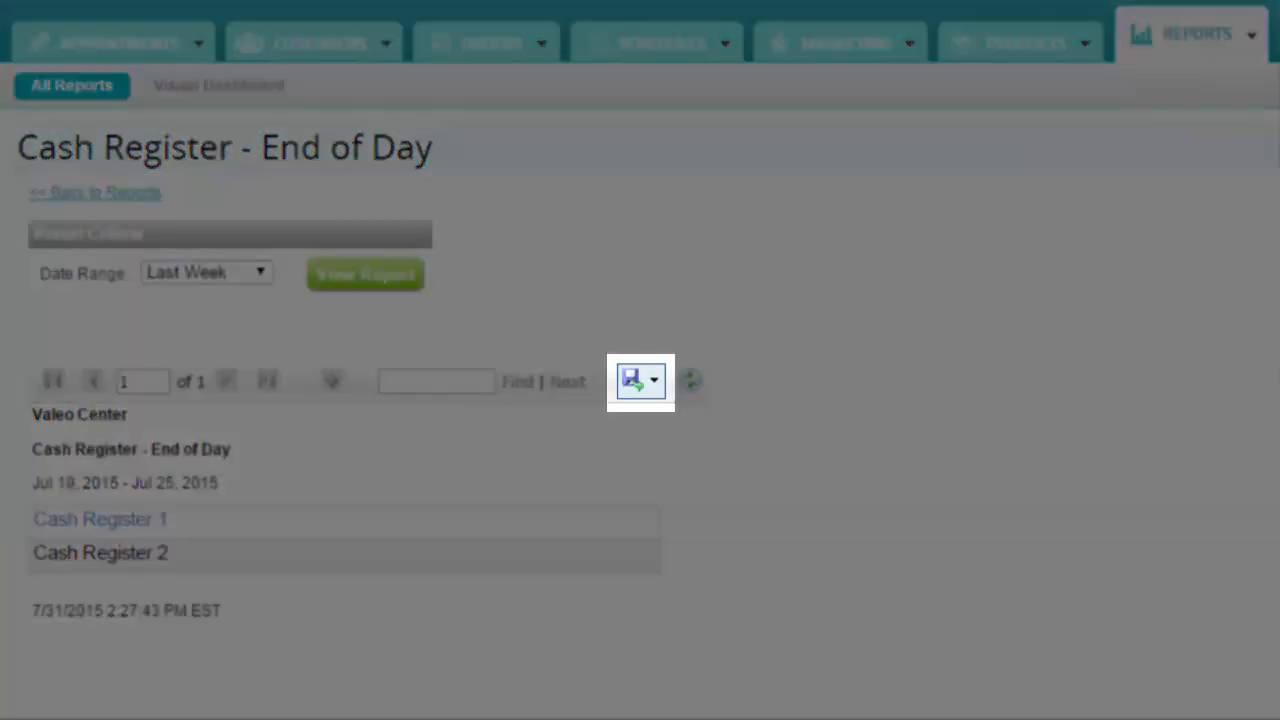
{"action": "left_click", "coordinate": [653, 381]}
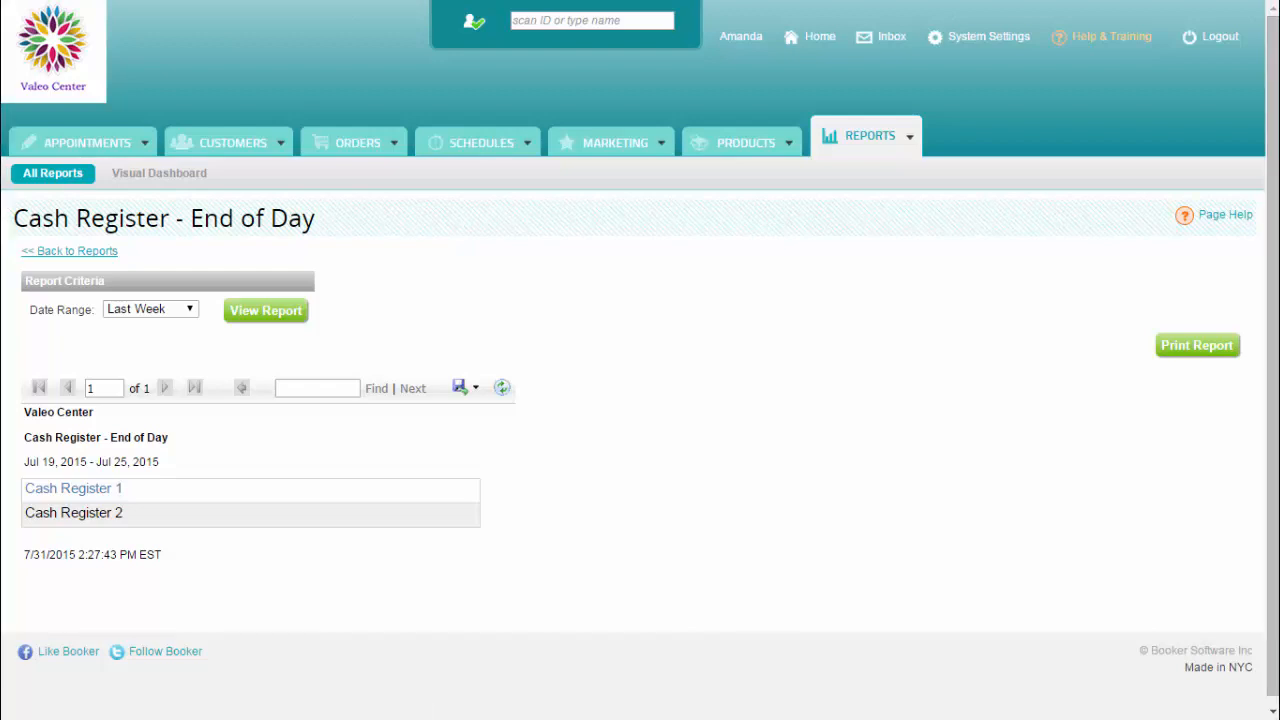
- Review Cash Register 1's closeout that started 7/16/2015 02:54 PM and drill into its Payouts and Change
{"action": "left_click", "coordinate": [113, 491]}
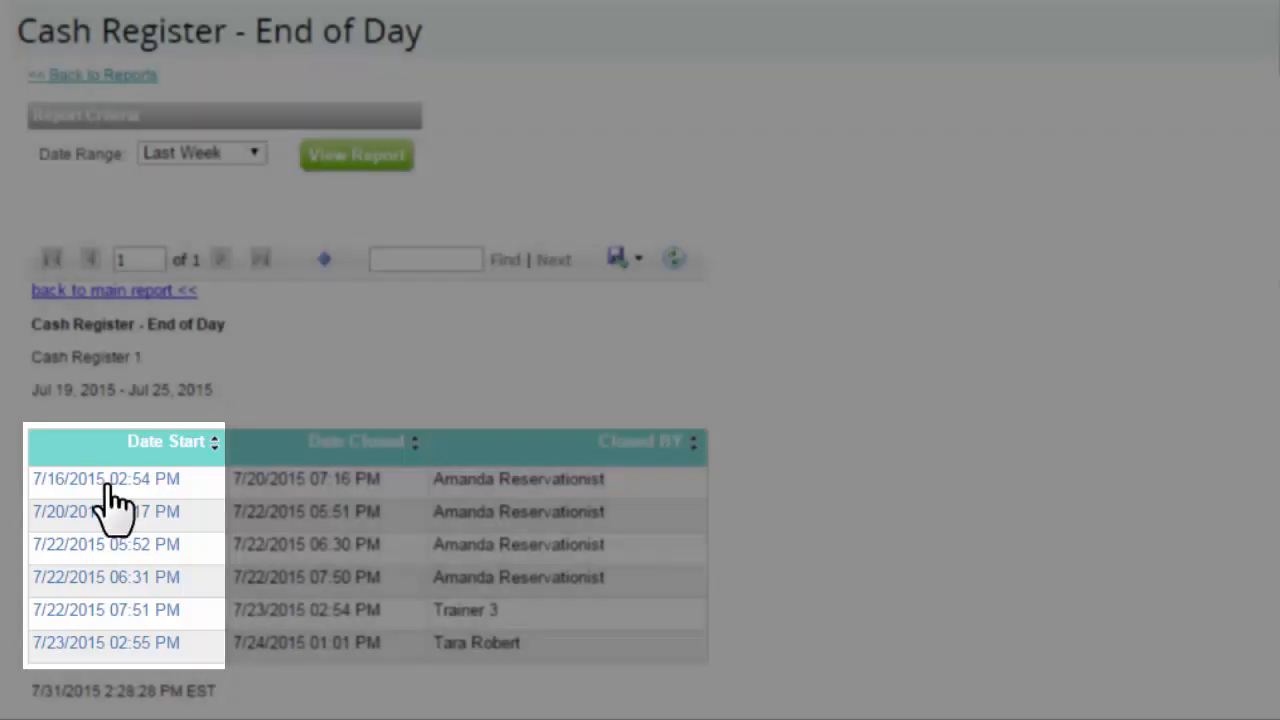
{"action": "left_click", "coordinate": [106, 482]}
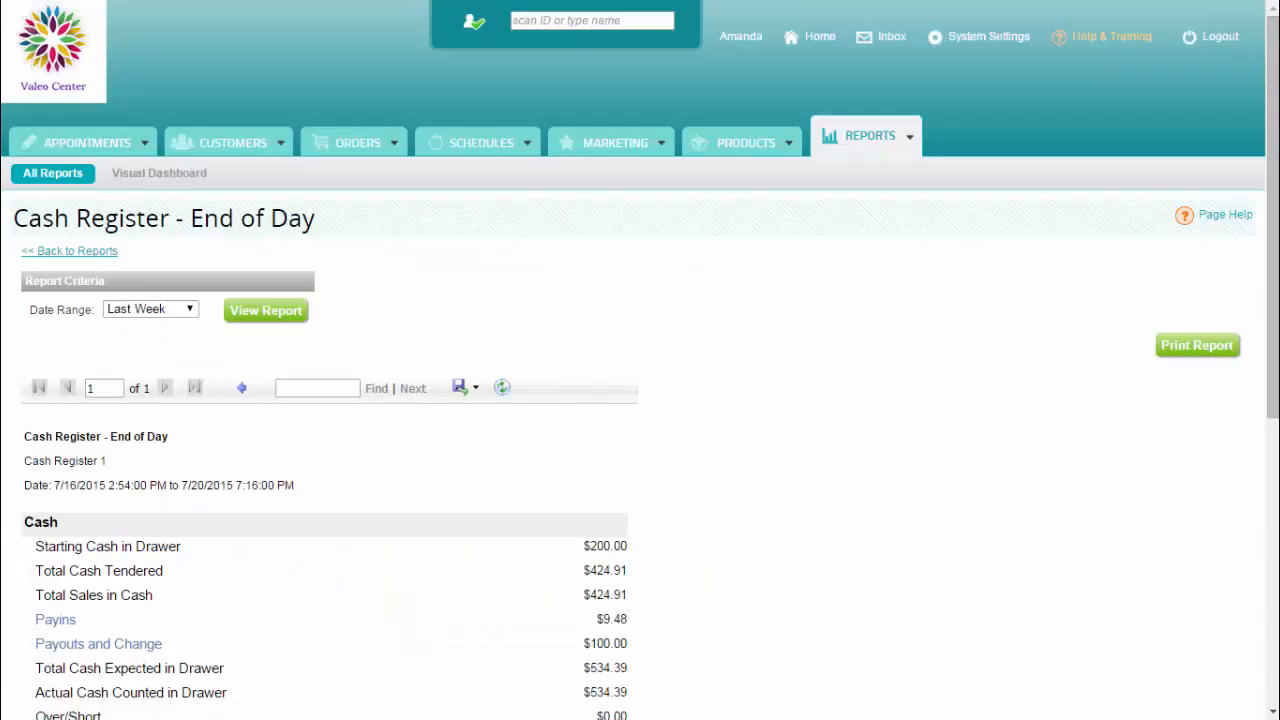
{"action": "scroll", "coordinate": [640, 400], "scroll_direction": "down", "scroll_amount": 3}
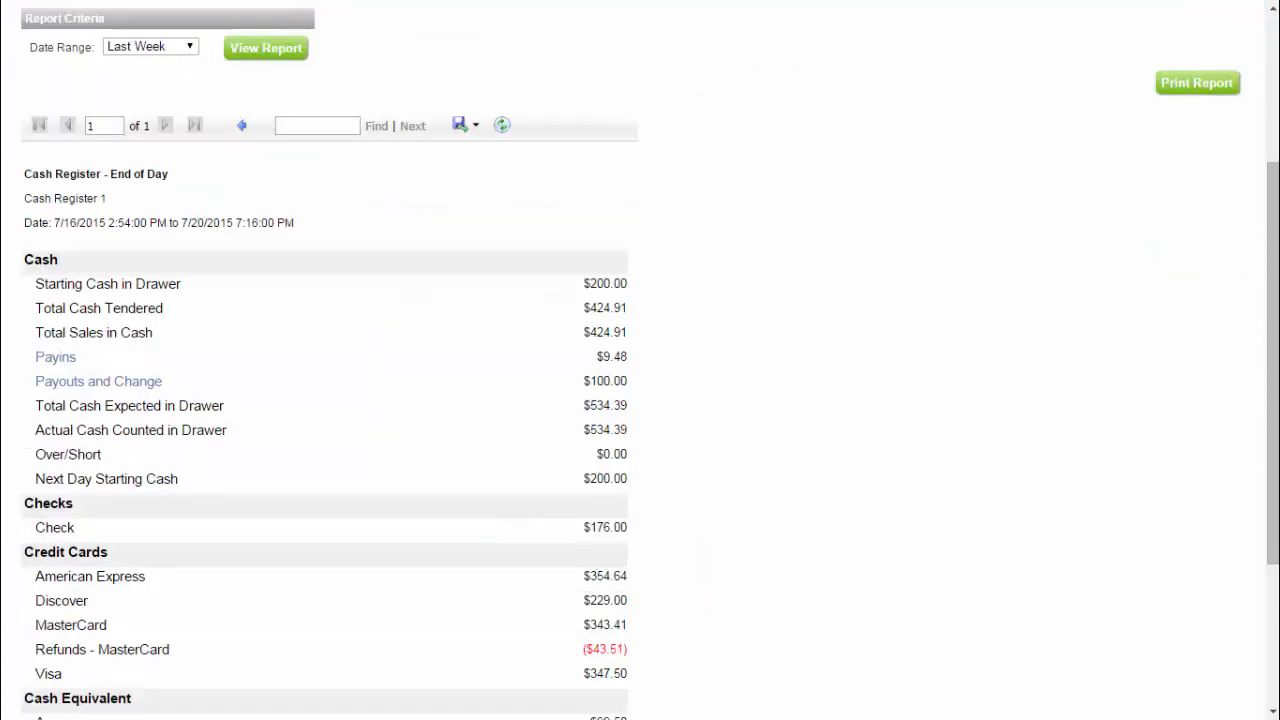
{"action": "scroll", "coordinate": [640, 400], "scroll_direction": "down", "scroll_amount": 1}
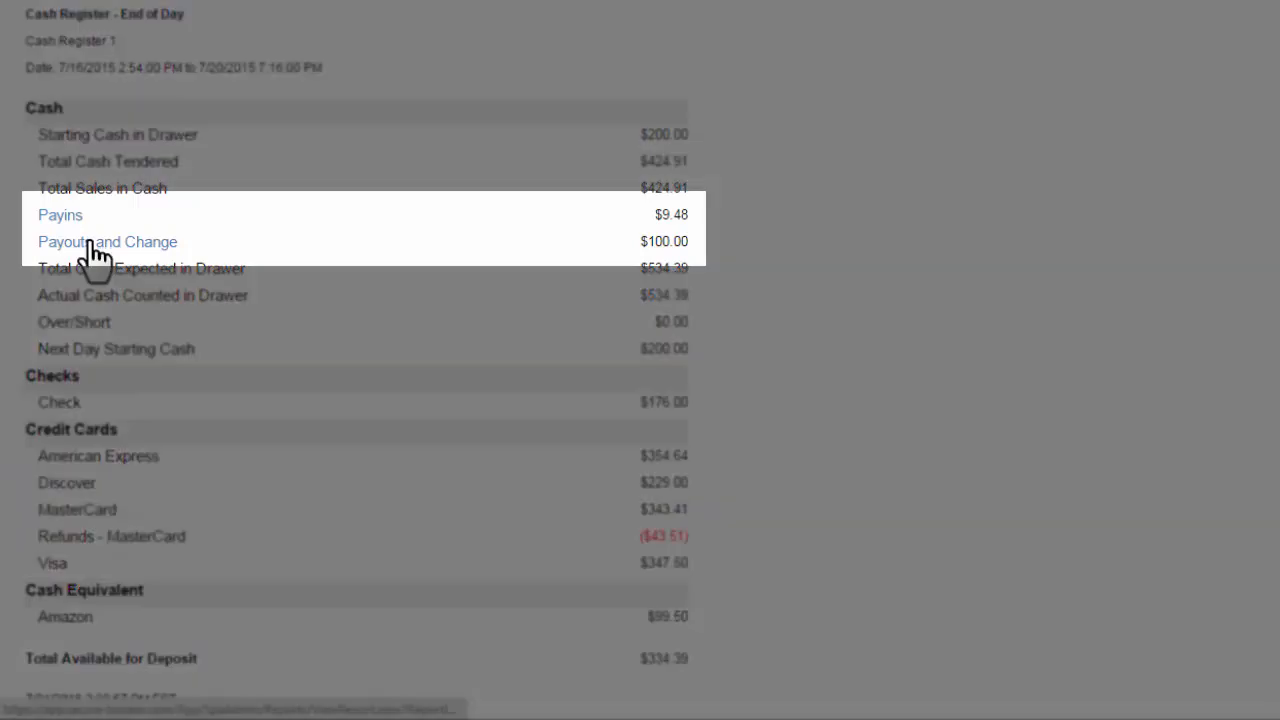
{"action": "left_click", "coordinate": [92, 244]}
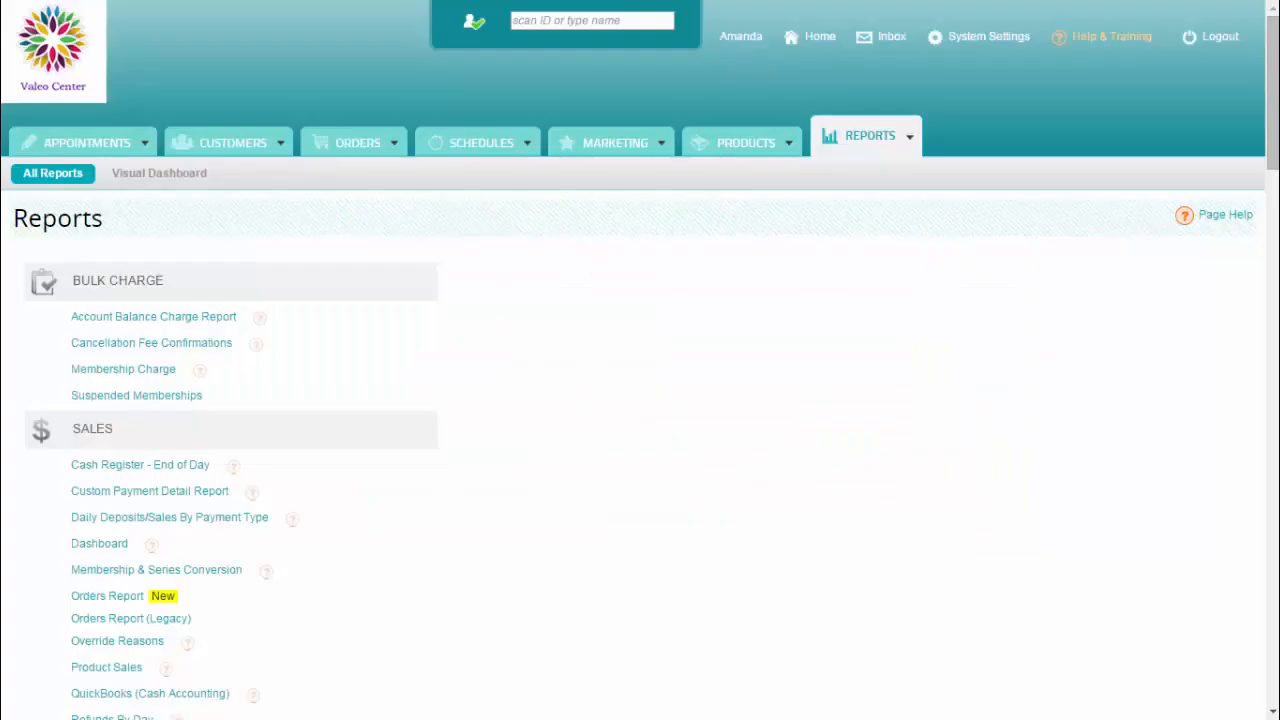
- Generate the Override Reasons report from the Sales section for Last Month
{"action": "scroll", "coordinate": [640, 400], "scroll_direction": "down", "scroll_amount": 5}
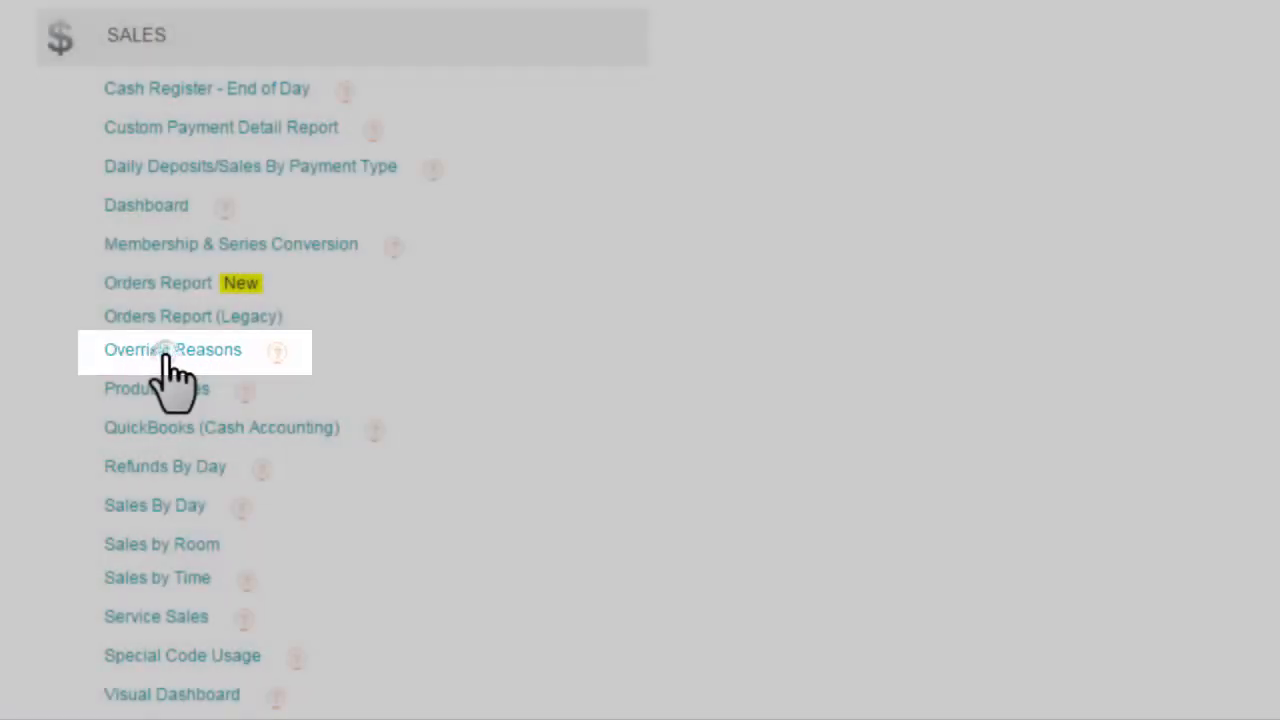
{"action": "left_click", "coordinate": [170, 352]}
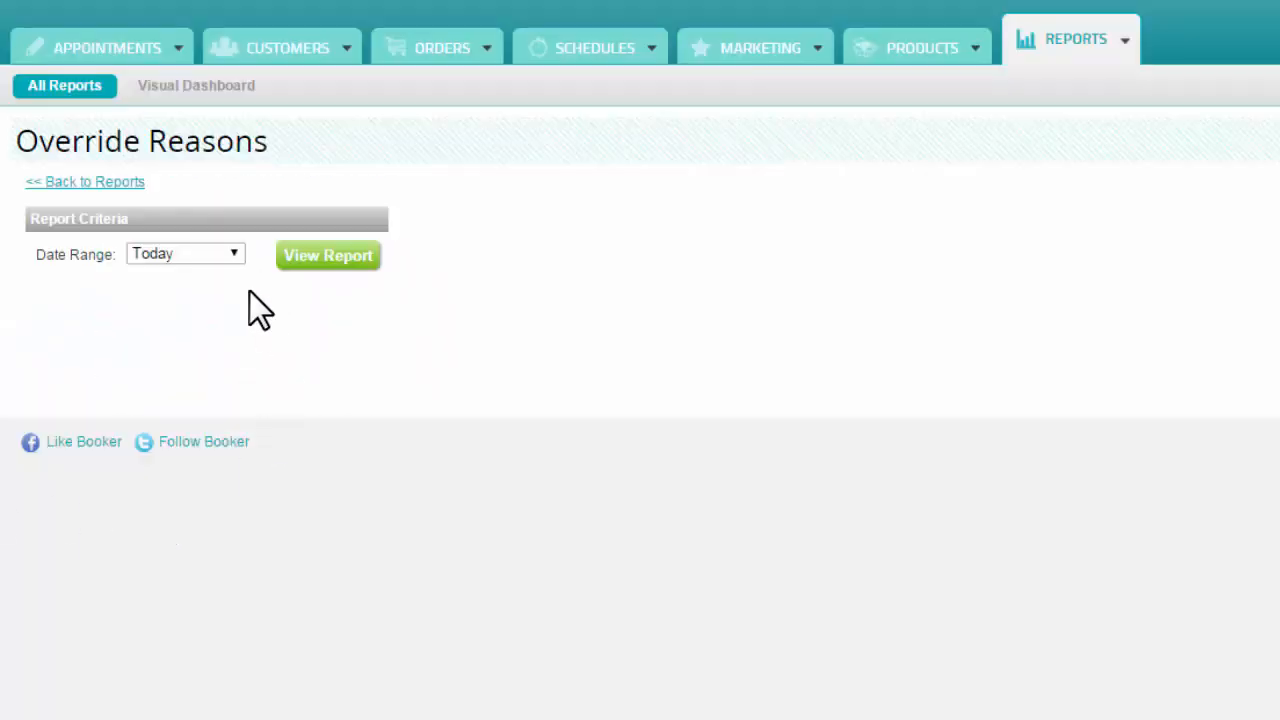
{"action": "left_click", "coordinate": [237, 255]}
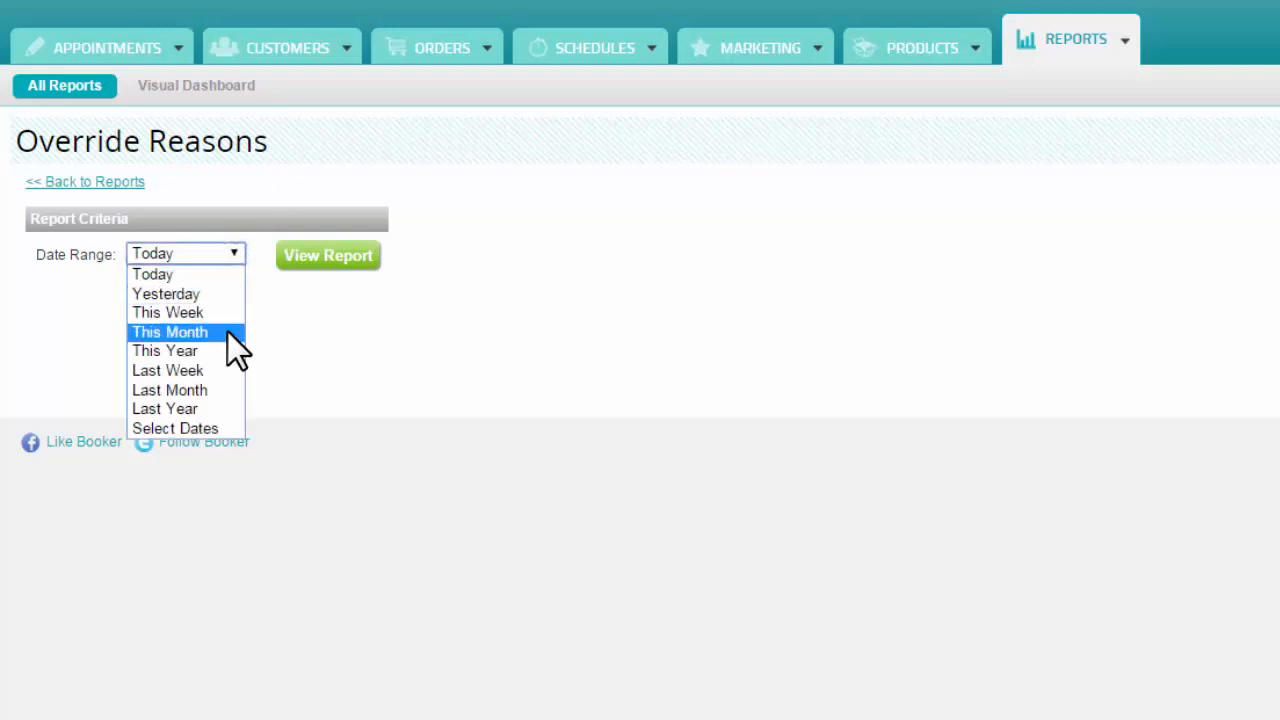
{"action": "left_click", "coordinate": [224, 391]}
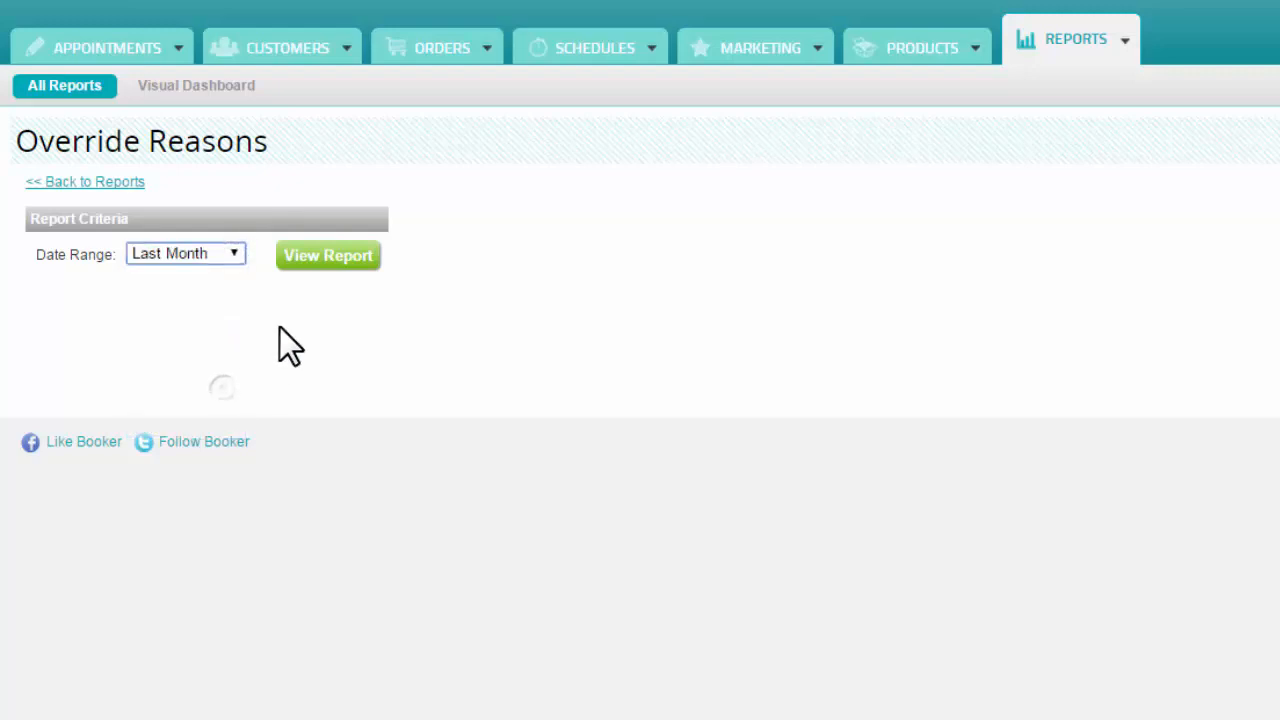
{"action": "left_click", "coordinate": [321, 264]}
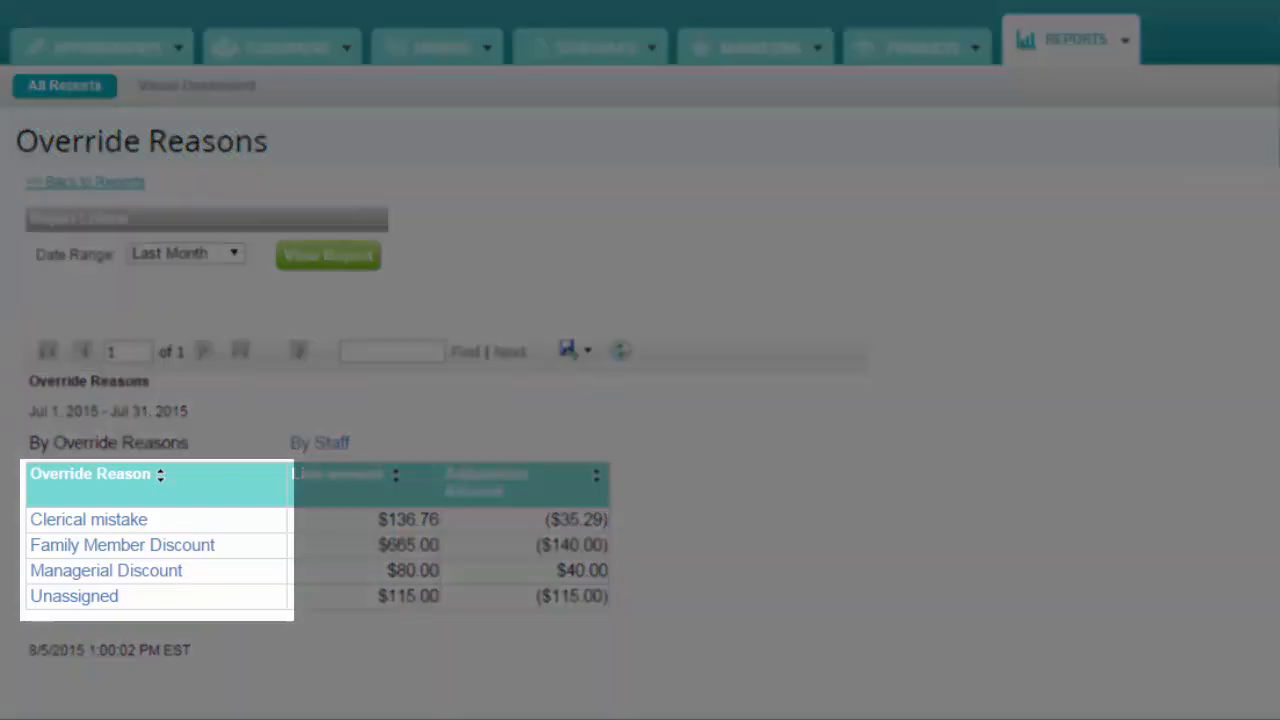
- Inspect the Clerical mistake override details, and open the first listed employee's overrides from the By Staff view of the main report
{"action": "left_click", "coordinate": [84, 521]}
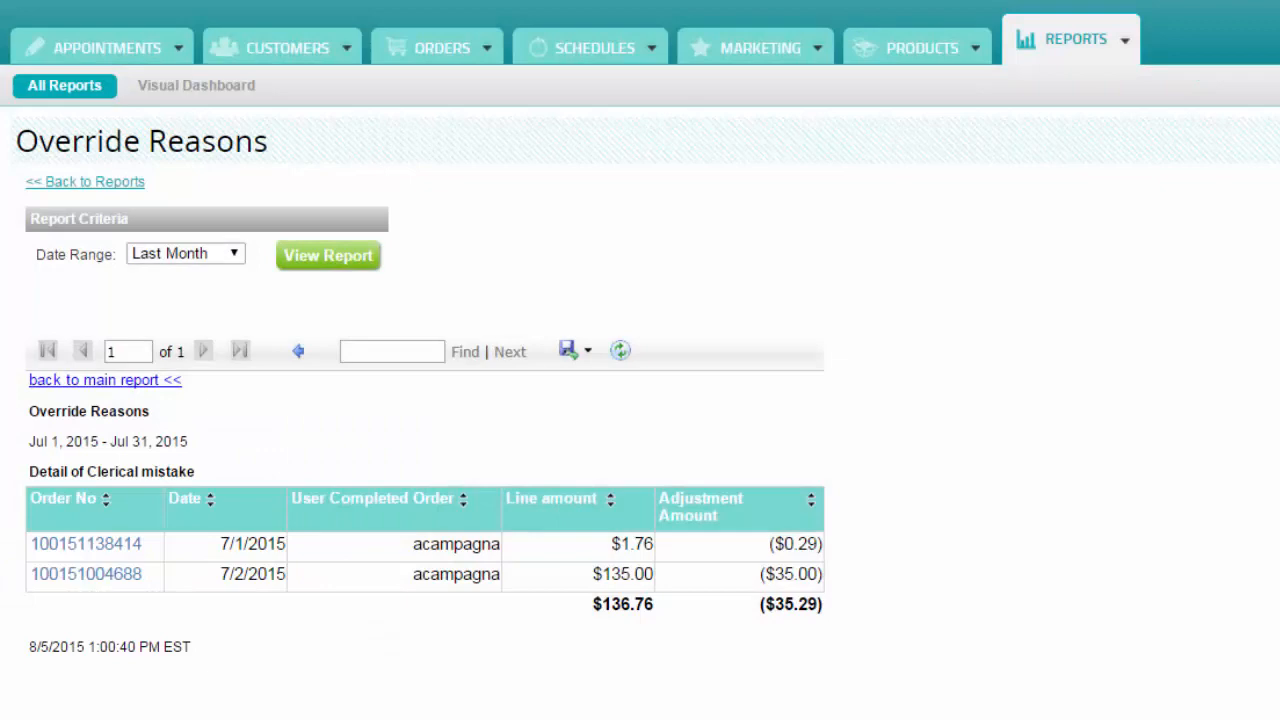
{"action": "left_click", "coordinate": [86, 381]}
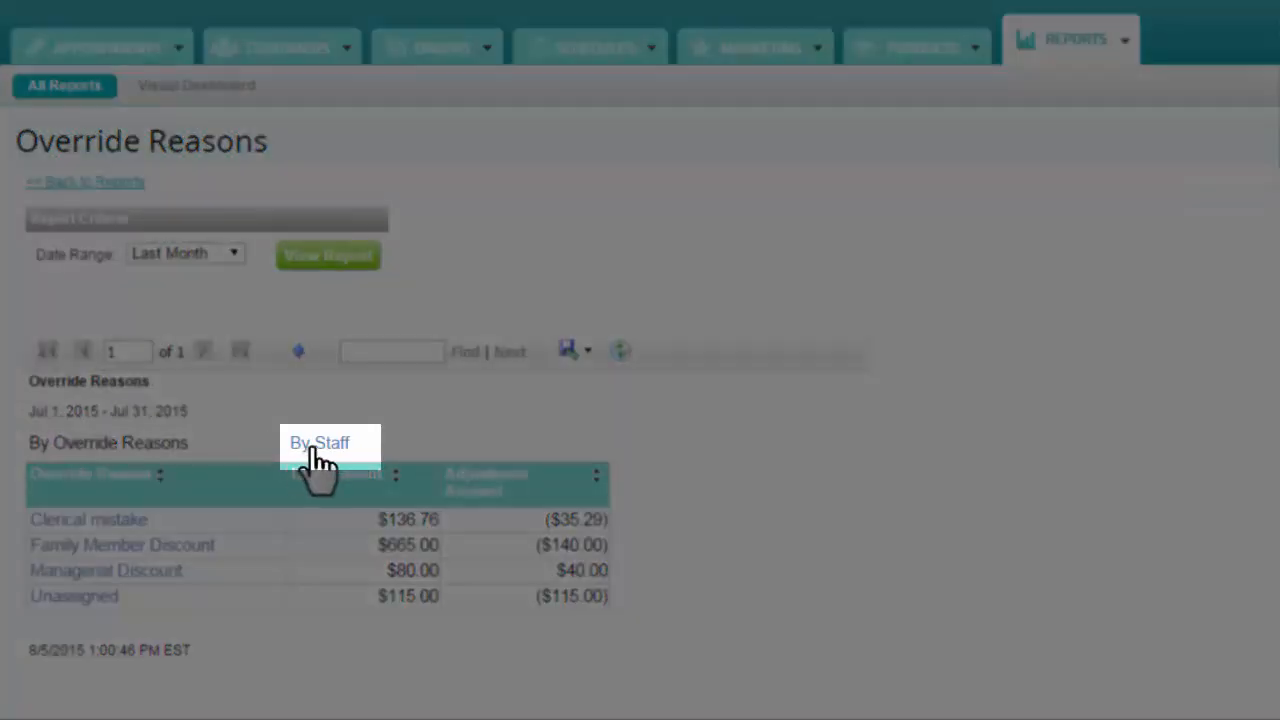
{"action": "left_click", "coordinate": [306, 446]}
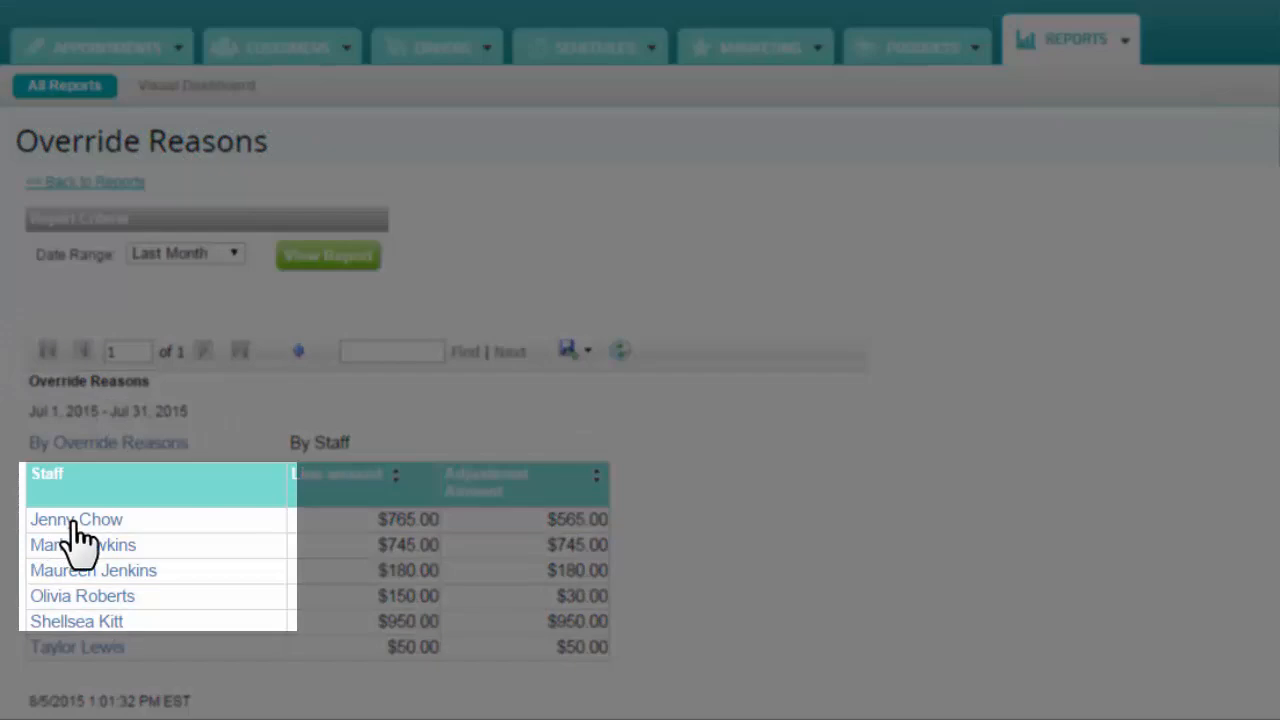
{"action": "left_click", "coordinate": [75, 525]}
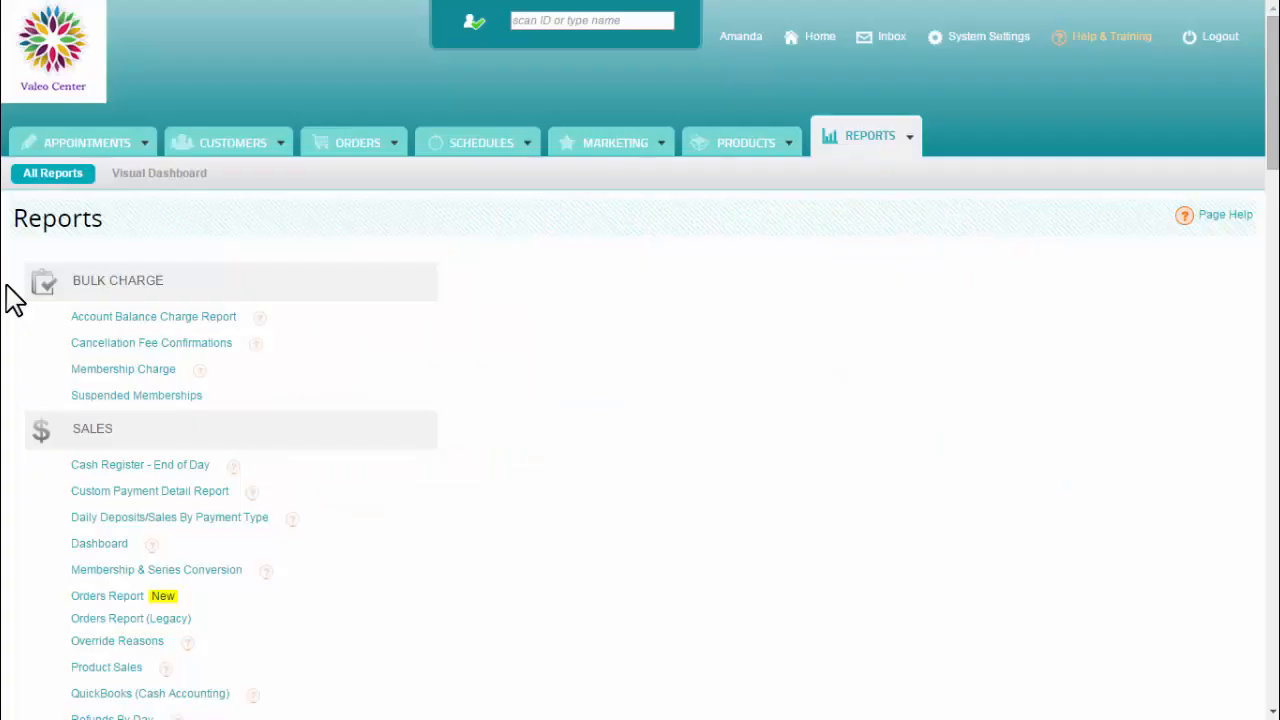
- Generate the Refunds By Day report from the Sales section for Last Month
{"action": "scroll", "coordinate": [11, 294], "scroll_direction": "down", "scroll_amount": 3}
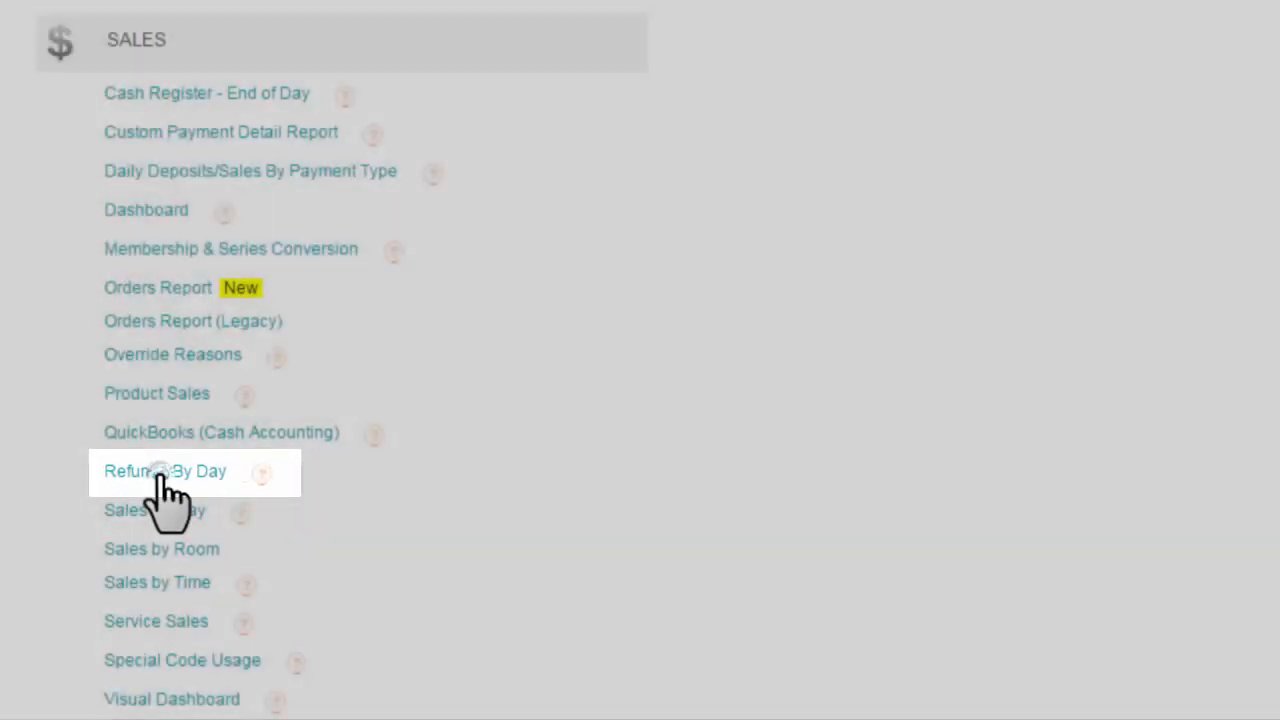
{"action": "left_click", "coordinate": [162, 475]}
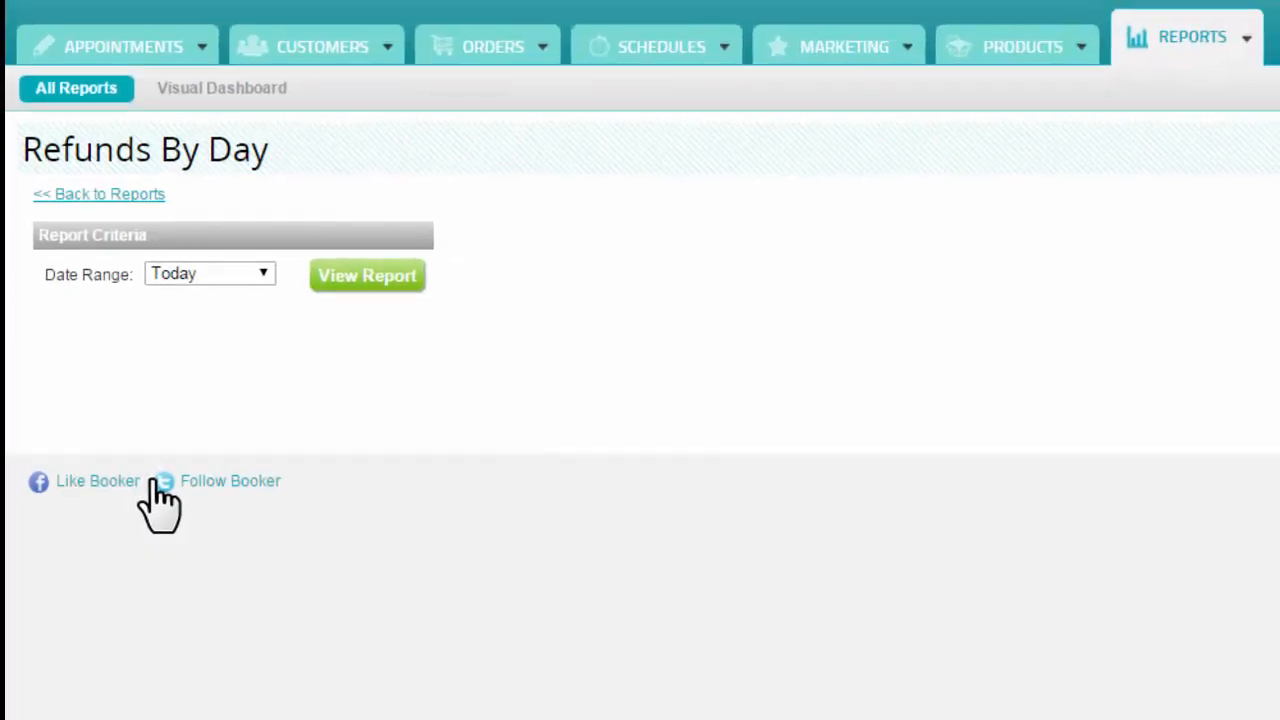
{"action": "left_click", "coordinate": [268, 280]}
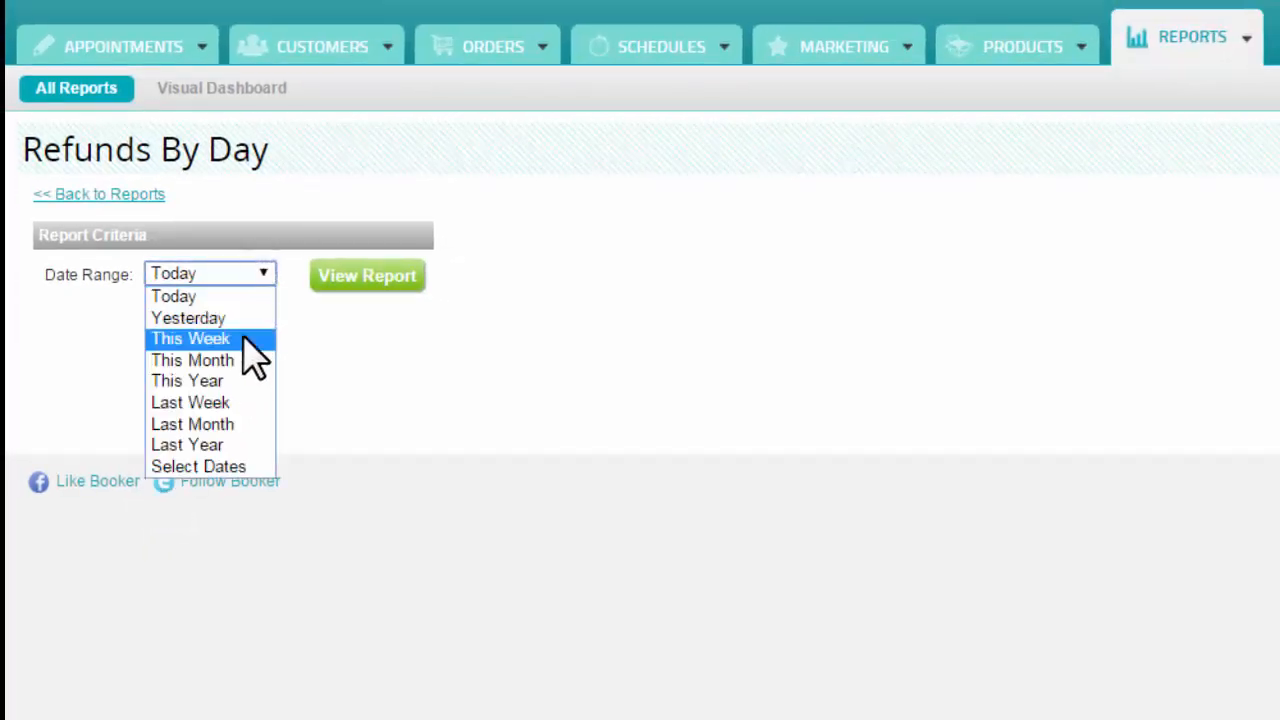
{"action": "left_click", "coordinate": [246, 428]}
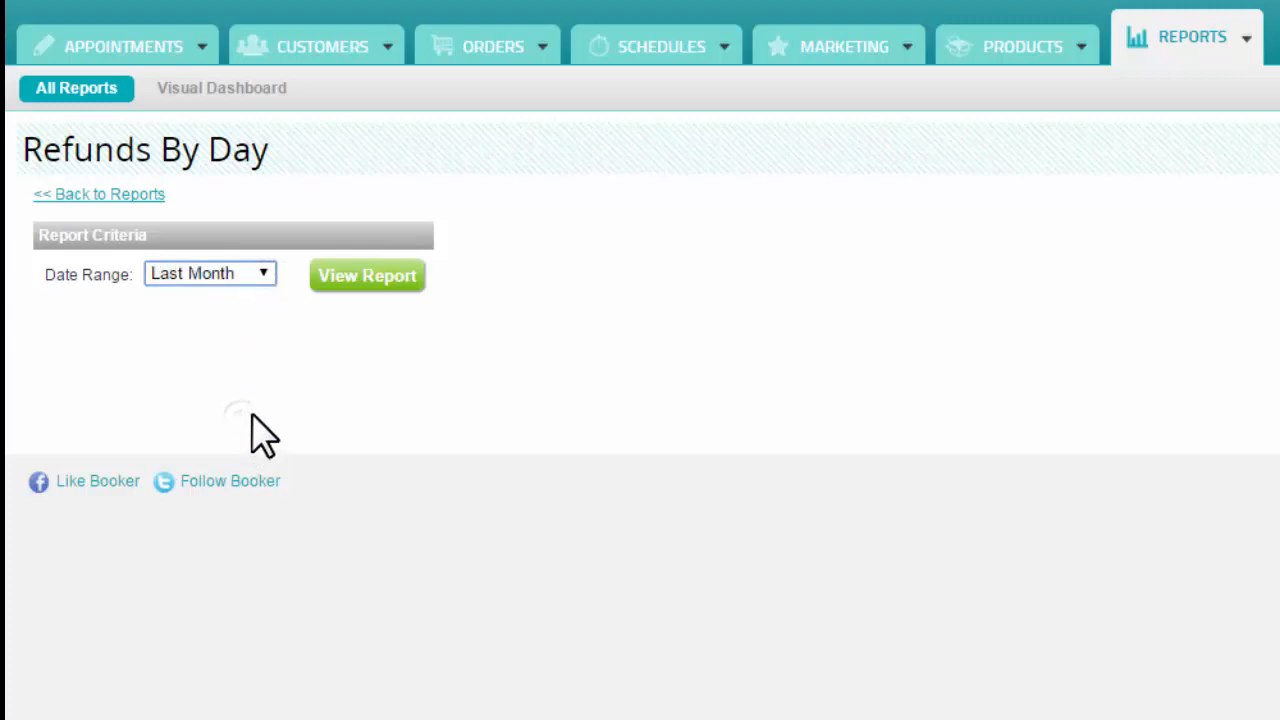
{"action": "left_click", "coordinate": [362, 276]}
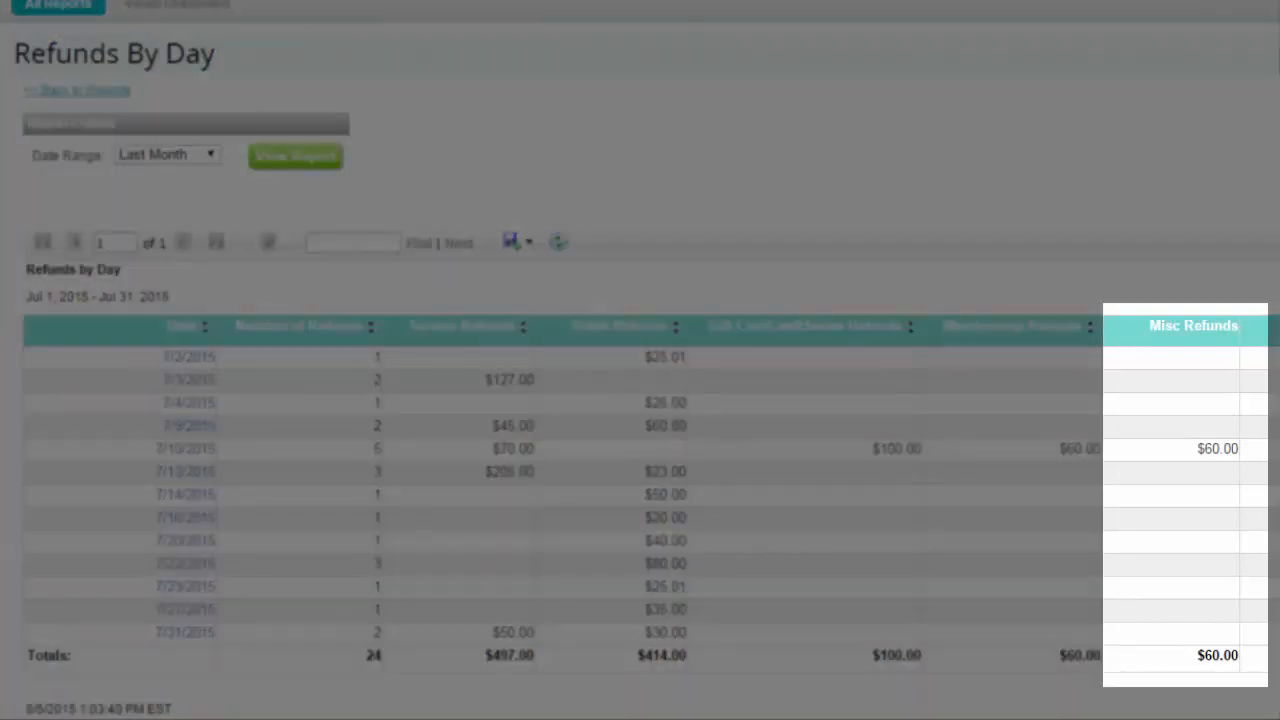
- Examine all columns of the refunds report and the order-level refund details for 7/10/2015
{"action": "scroll", "coordinate": [640, 490], "scroll_direction": "right", "scroll_amount": 3}
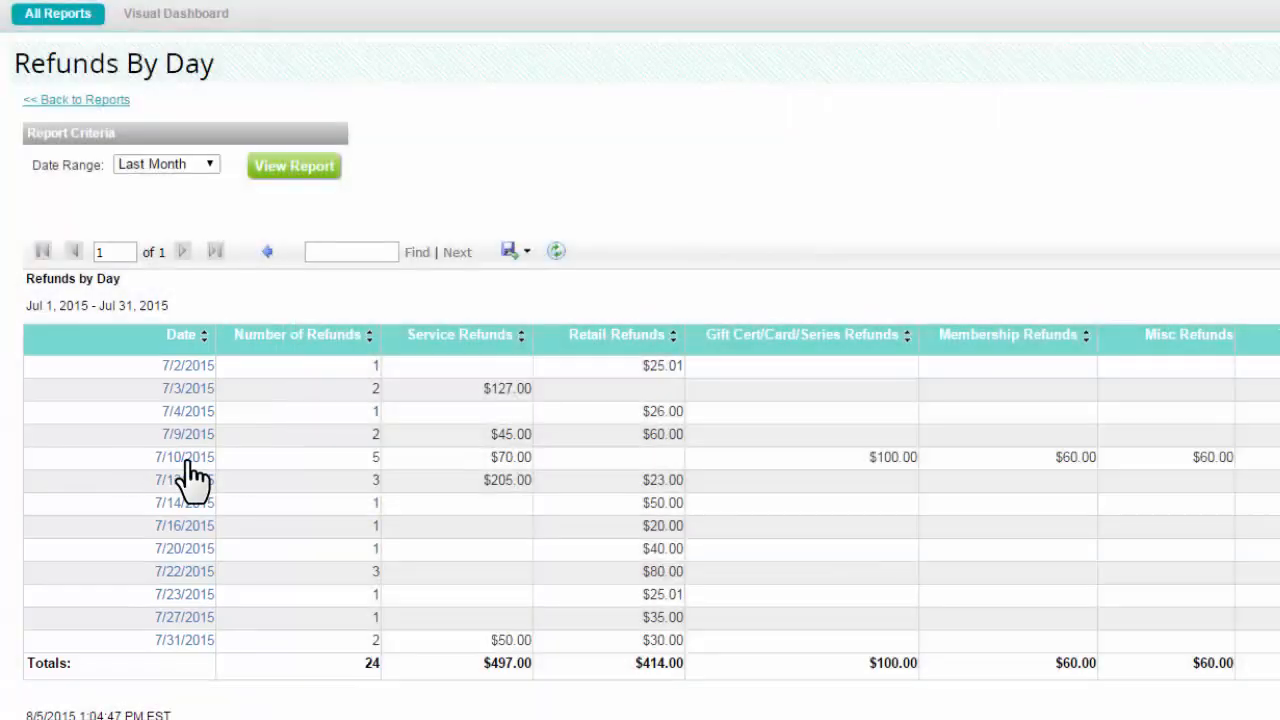
{"action": "left_click", "coordinate": [185, 456]}
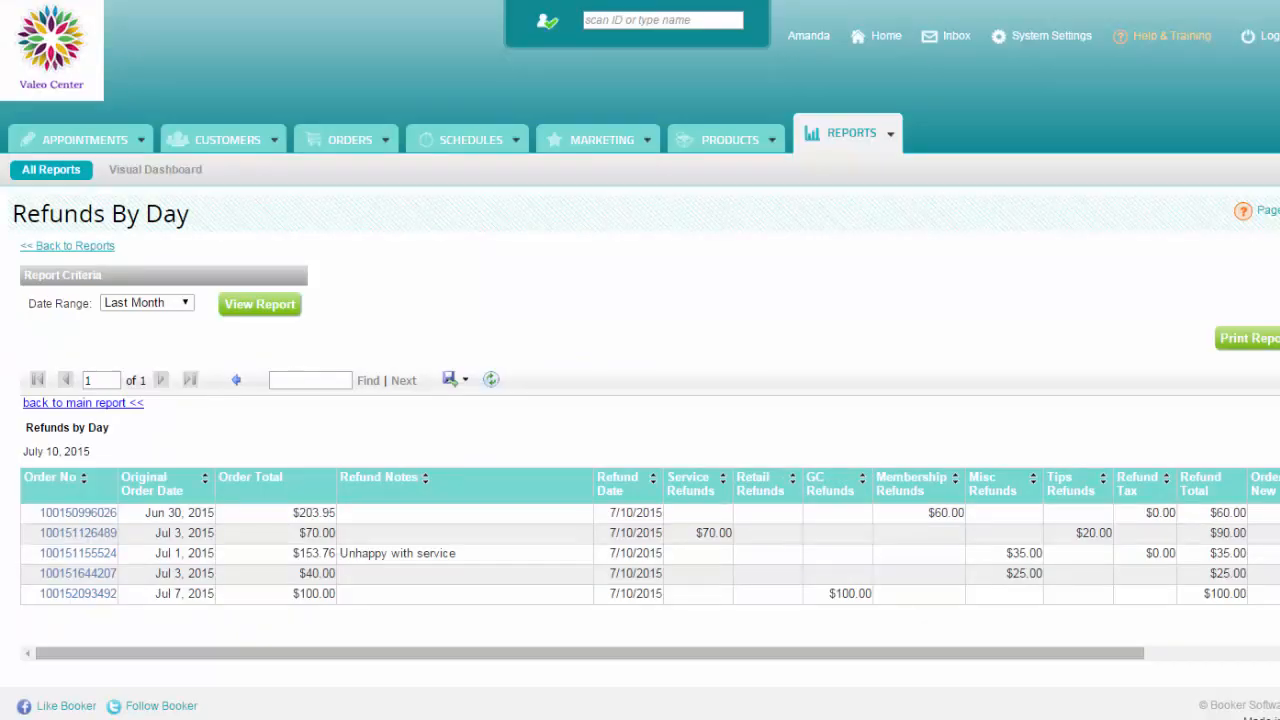
{"action": "left_click_drag", "start_coordinate": [590, 653], "coordinate": [732, 653]}
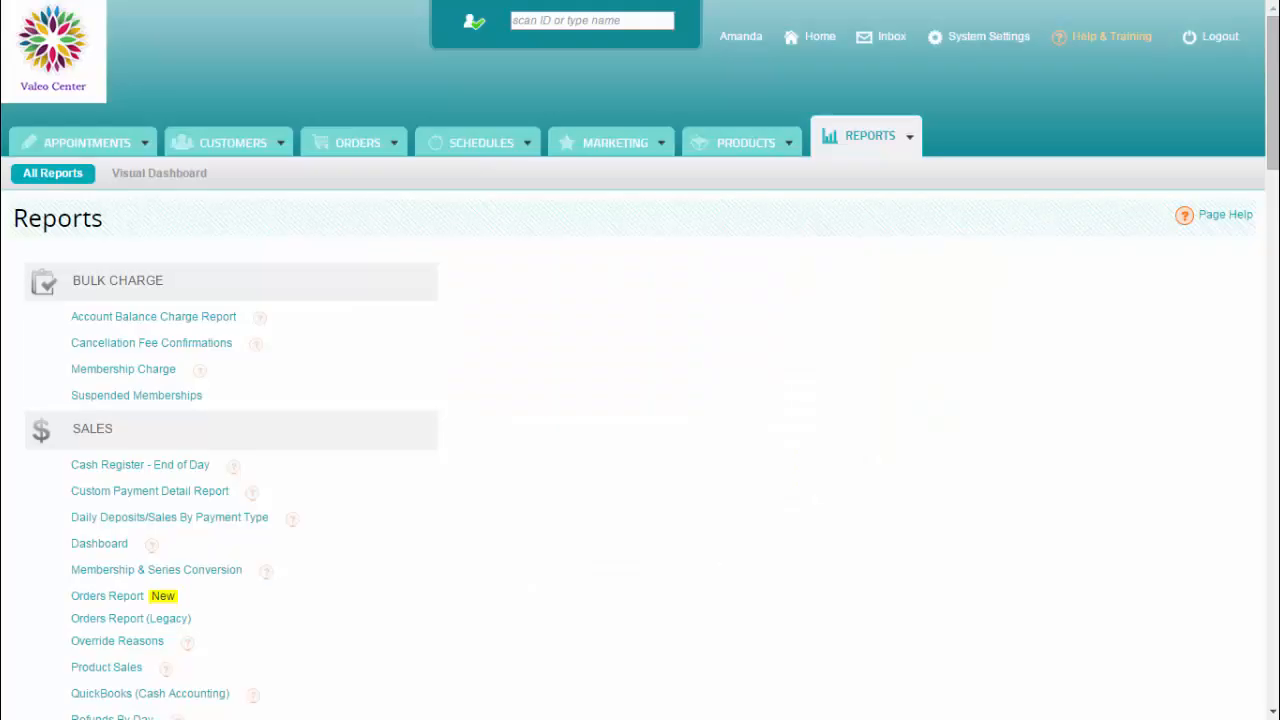
- Generate the Liabilities Report from the Accounting/Analysis section for Last Week and open its Full Date Range Drilldown
{"action": "scroll", "coordinate": [640, 400], "scroll_direction": "down", "scroll_amount": 5}
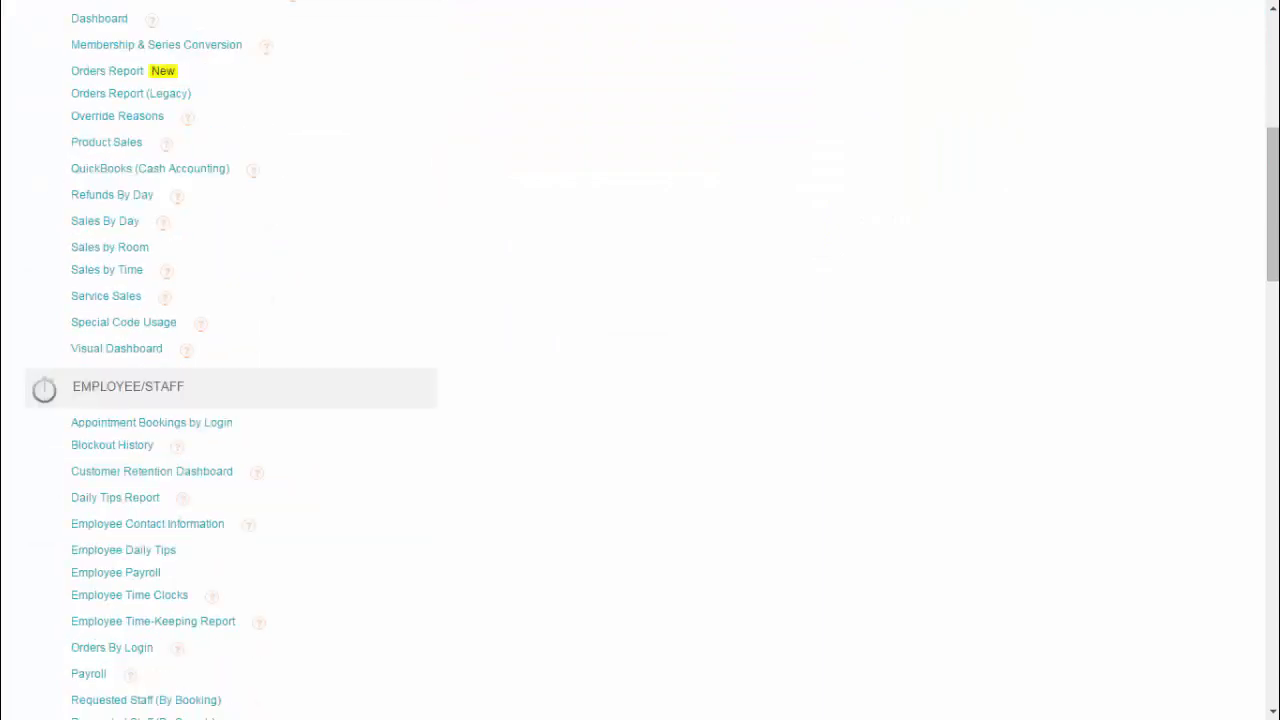
{"action": "scroll", "coordinate": [640, 400], "scroll_direction": "down", "scroll_amount": 6}
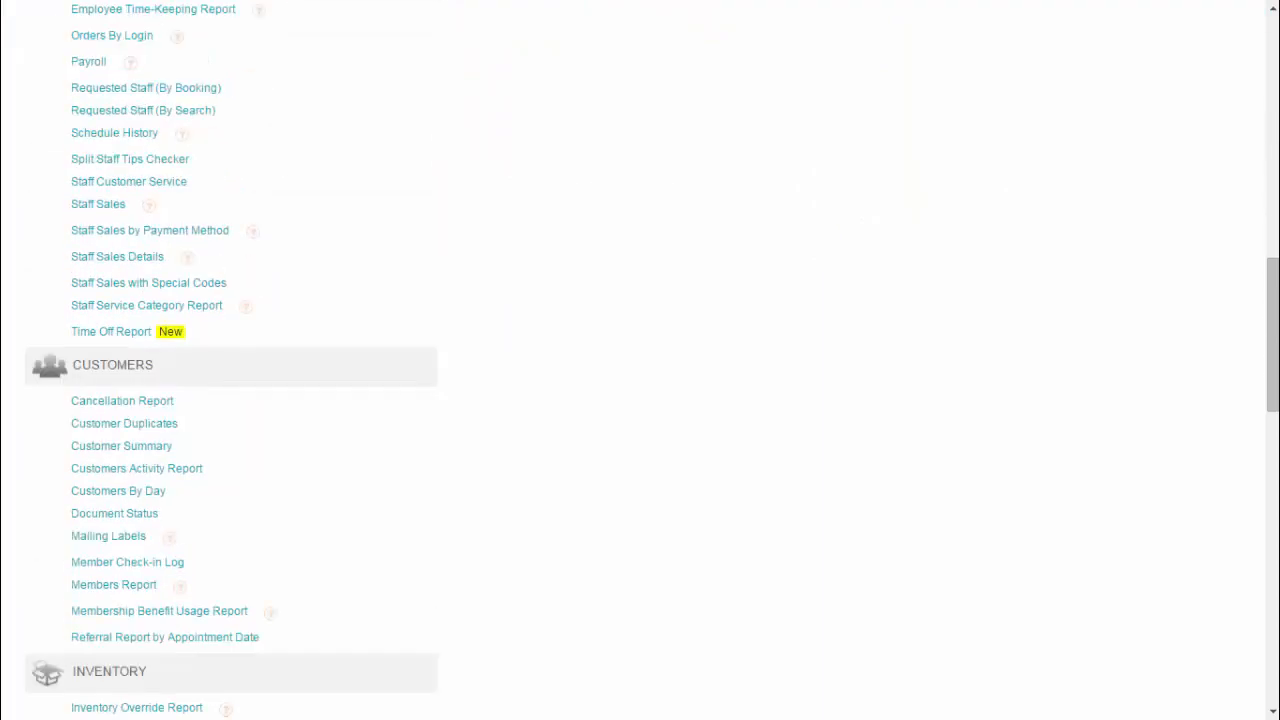
{"action": "scroll", "coordinate": [640, 400], "scroll_direction": "down", "scroll_amount": 5}
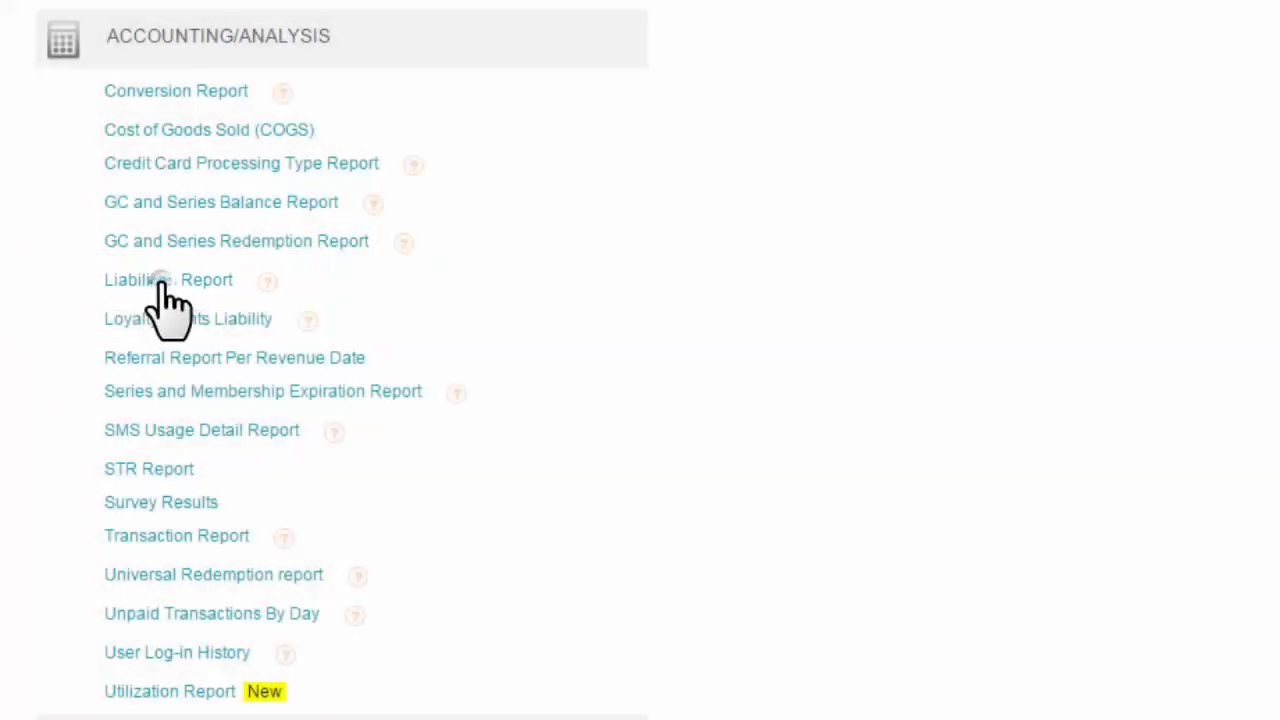
{"action": "left_click", "coordinate": [162, 283]}
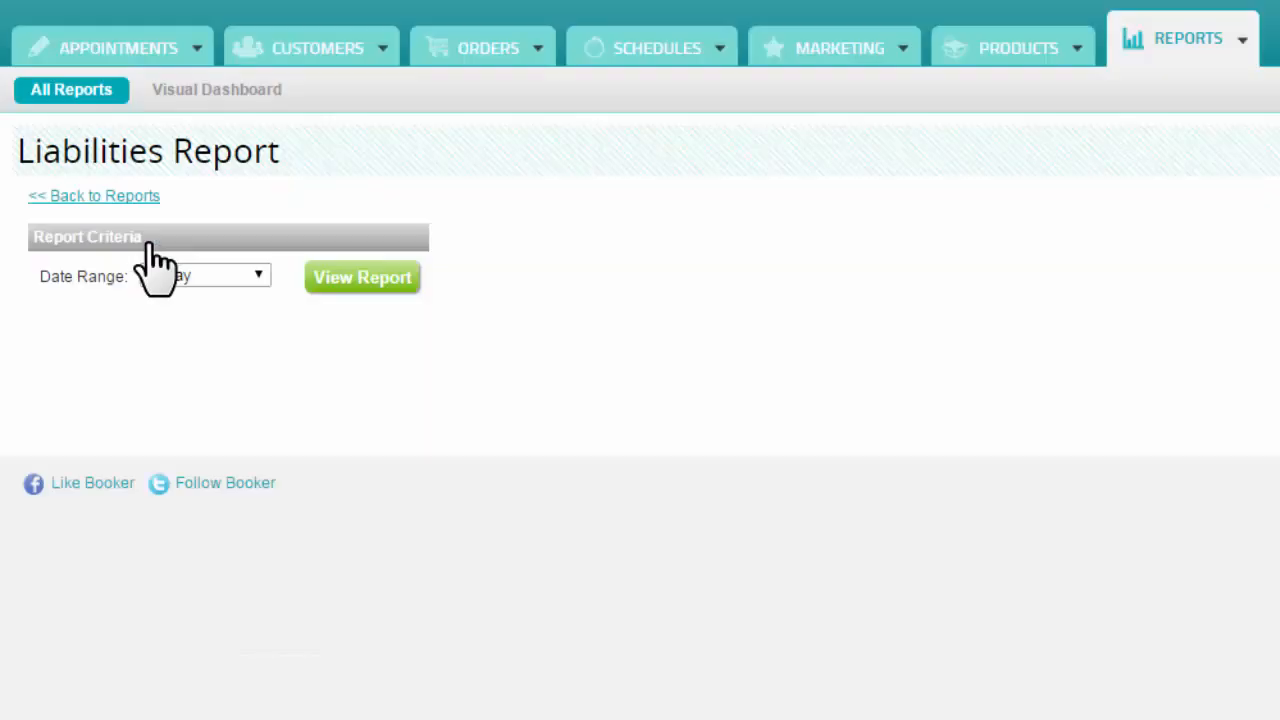
{"action": "left_click", "coordinate": [266, 279]}
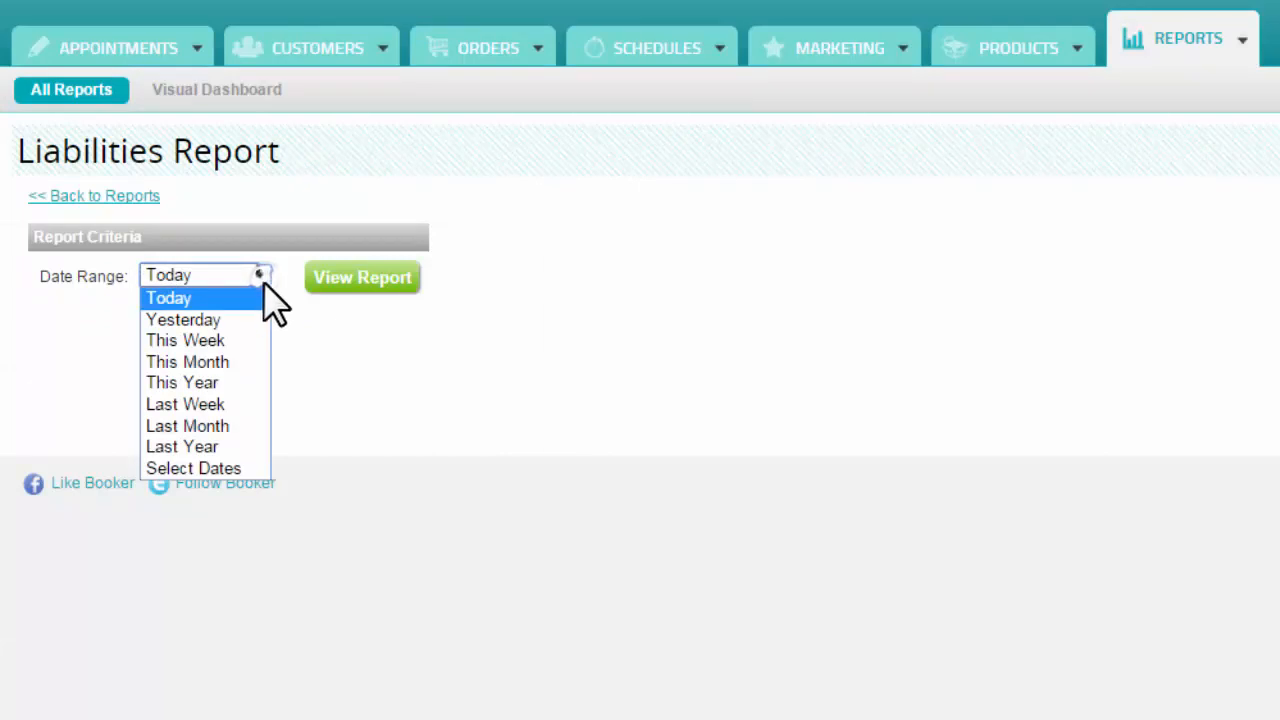
{"action": "left_click", "coordinate": [250, 405]}
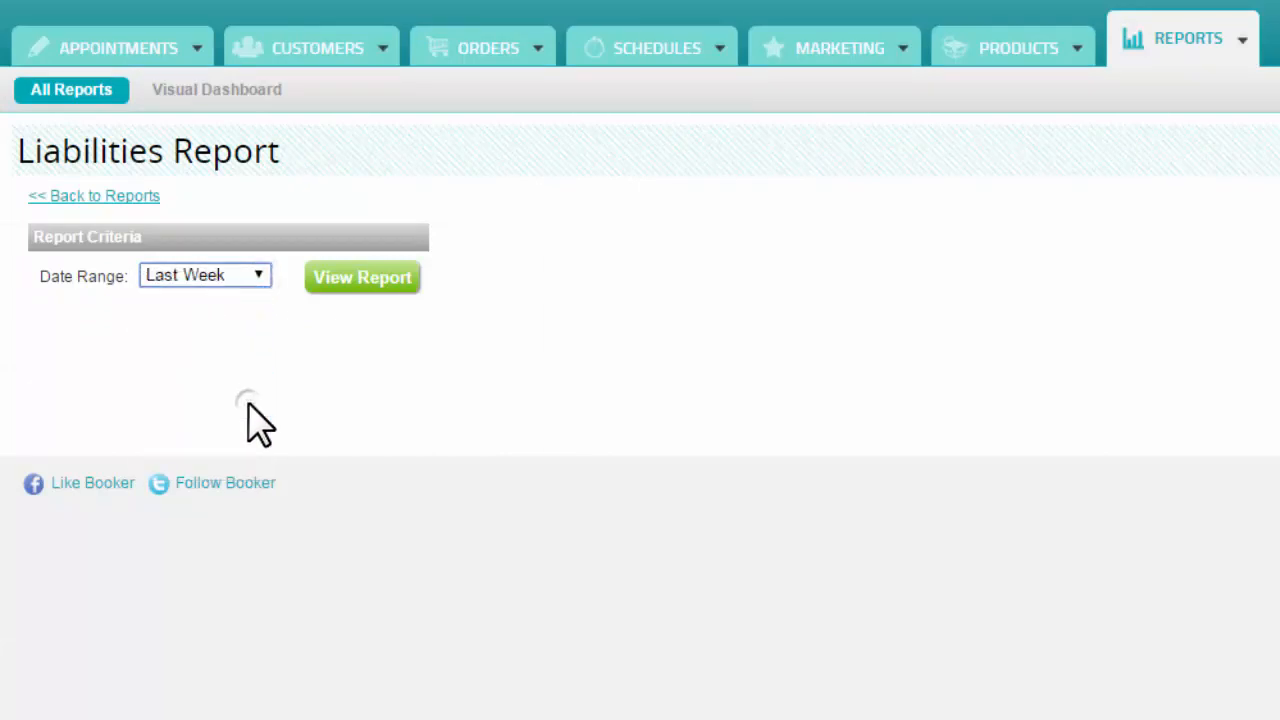
{"action": "left_click", "coordinate": [356, 281]}
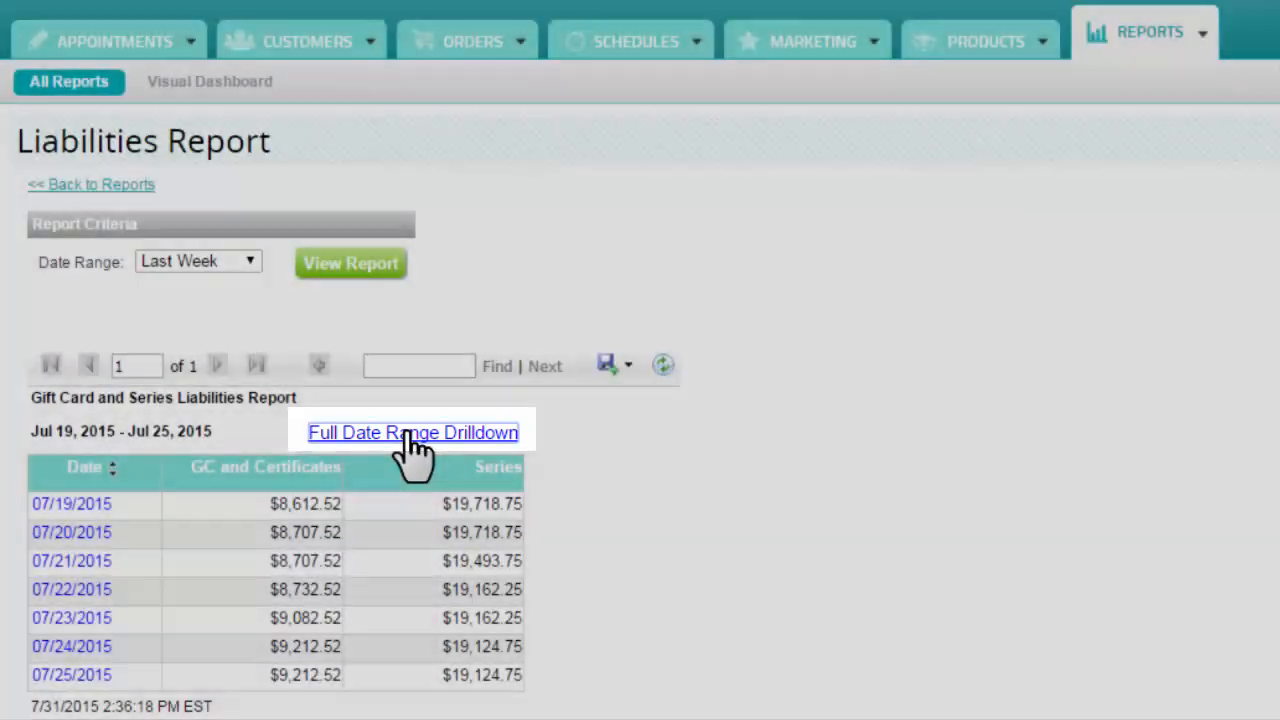
{"action": "left_click", "coordinate": [408, 436]}
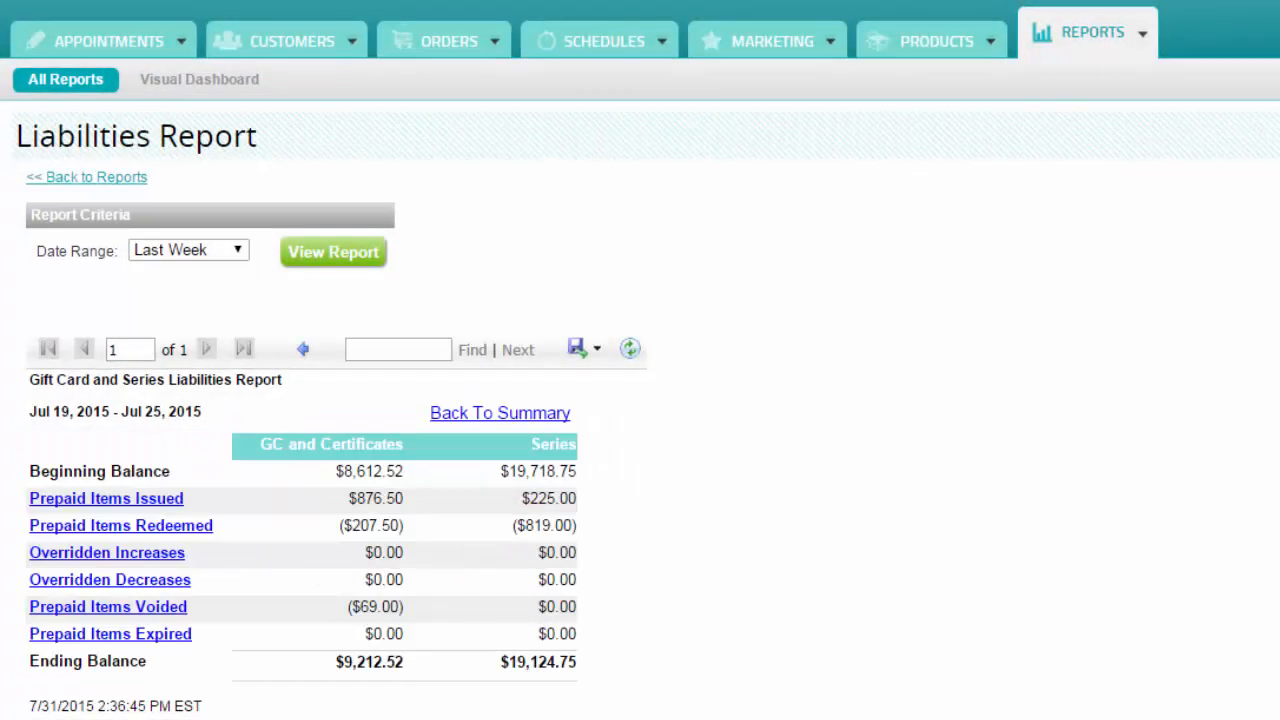